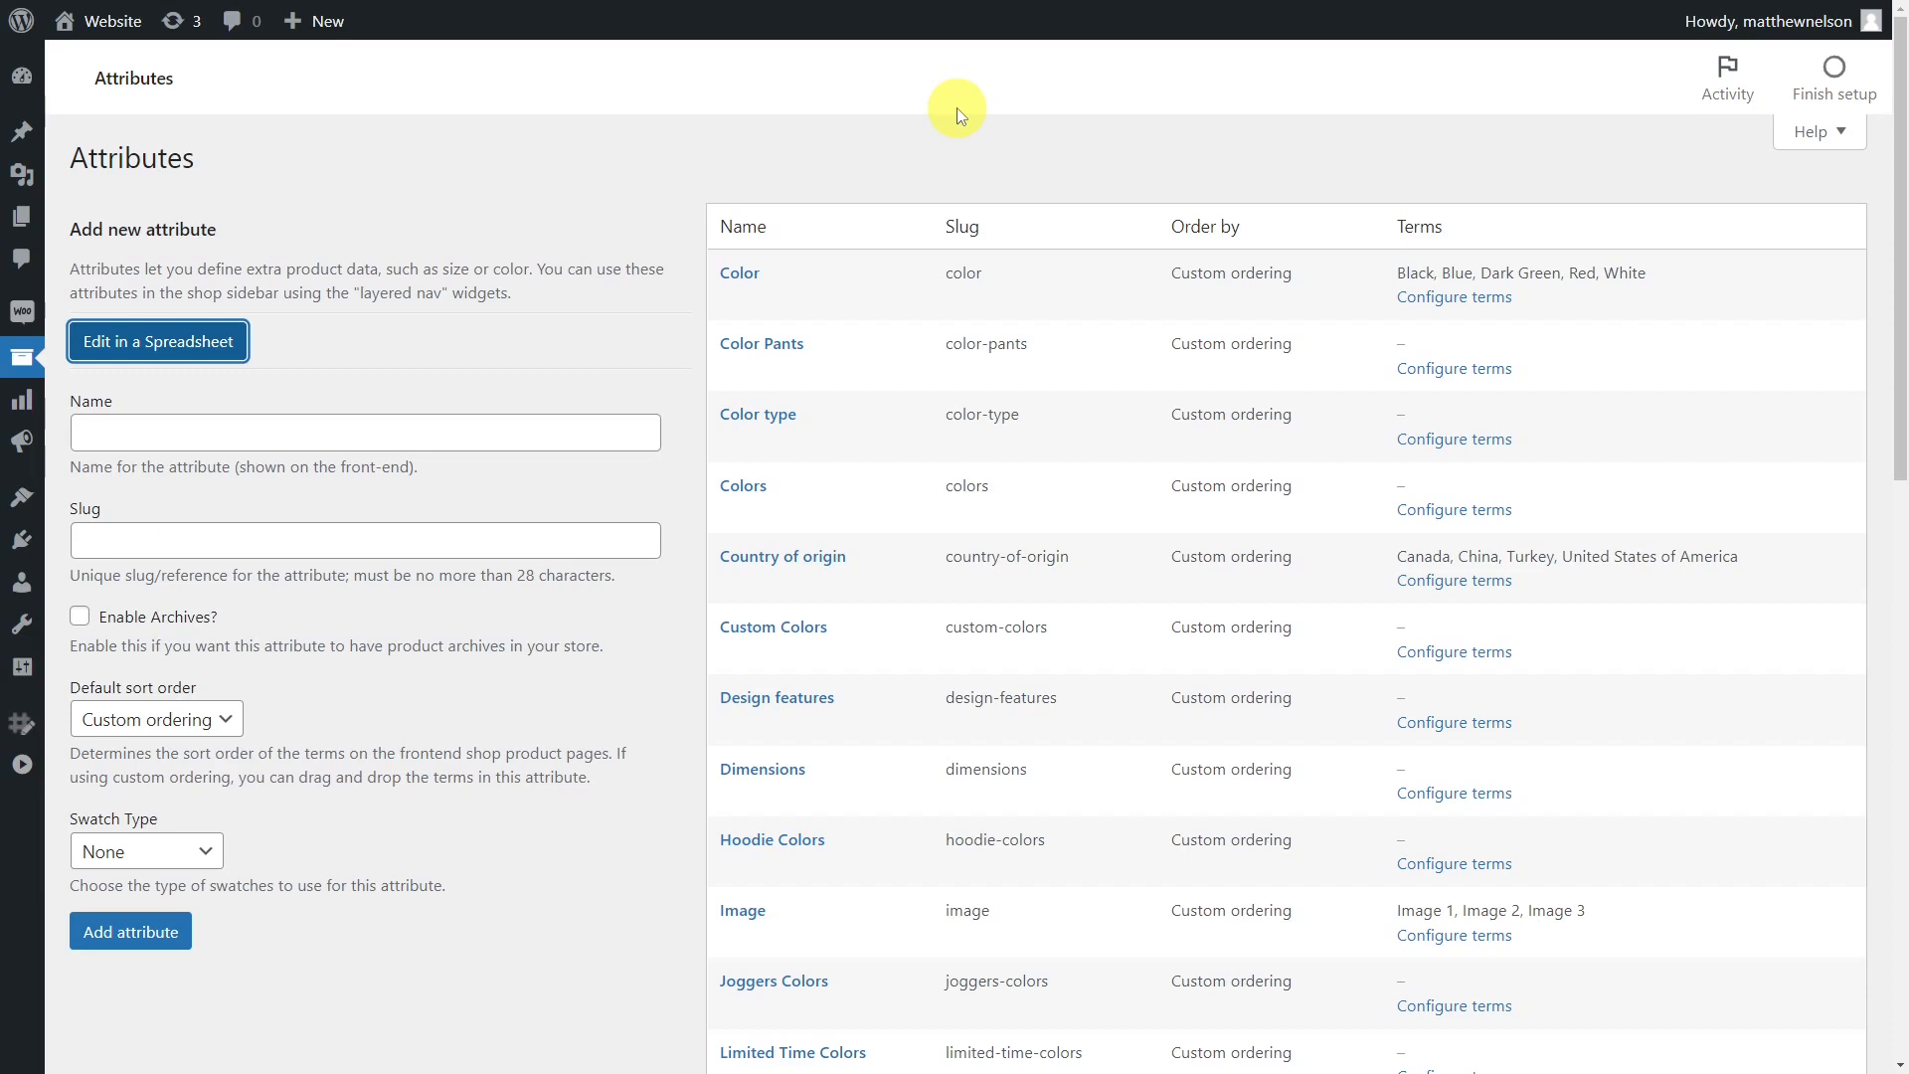
Open the attributes in the spreadsheet editor and set the Colors row's swatch type to Colour Swatch and shape to Square.
{"action": "left_click", "coordinate": [223, 353]}
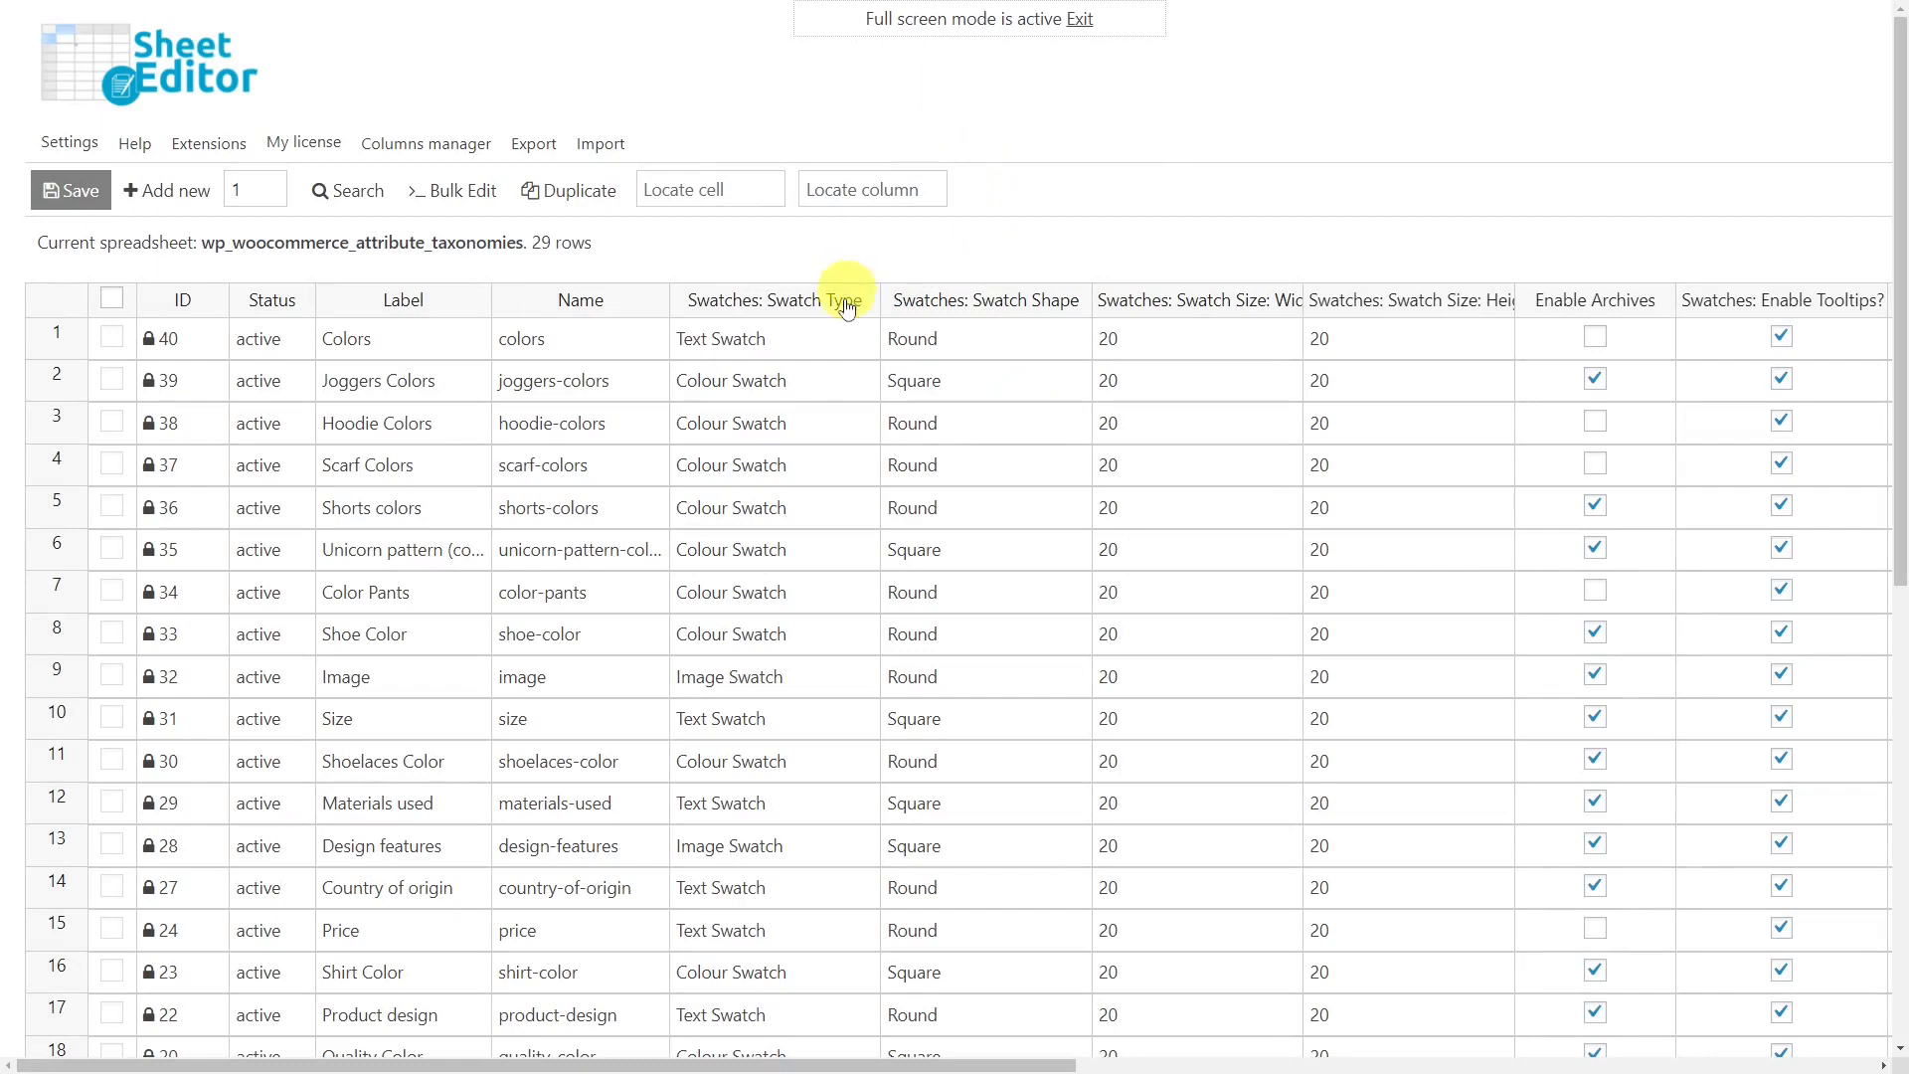
{"action": "left_click", "coordinate": [859, 342]}
{"action": "left_click", "coordinate": [865, 339]}
{"action": "left_click", "coordinate": [762, 425]}
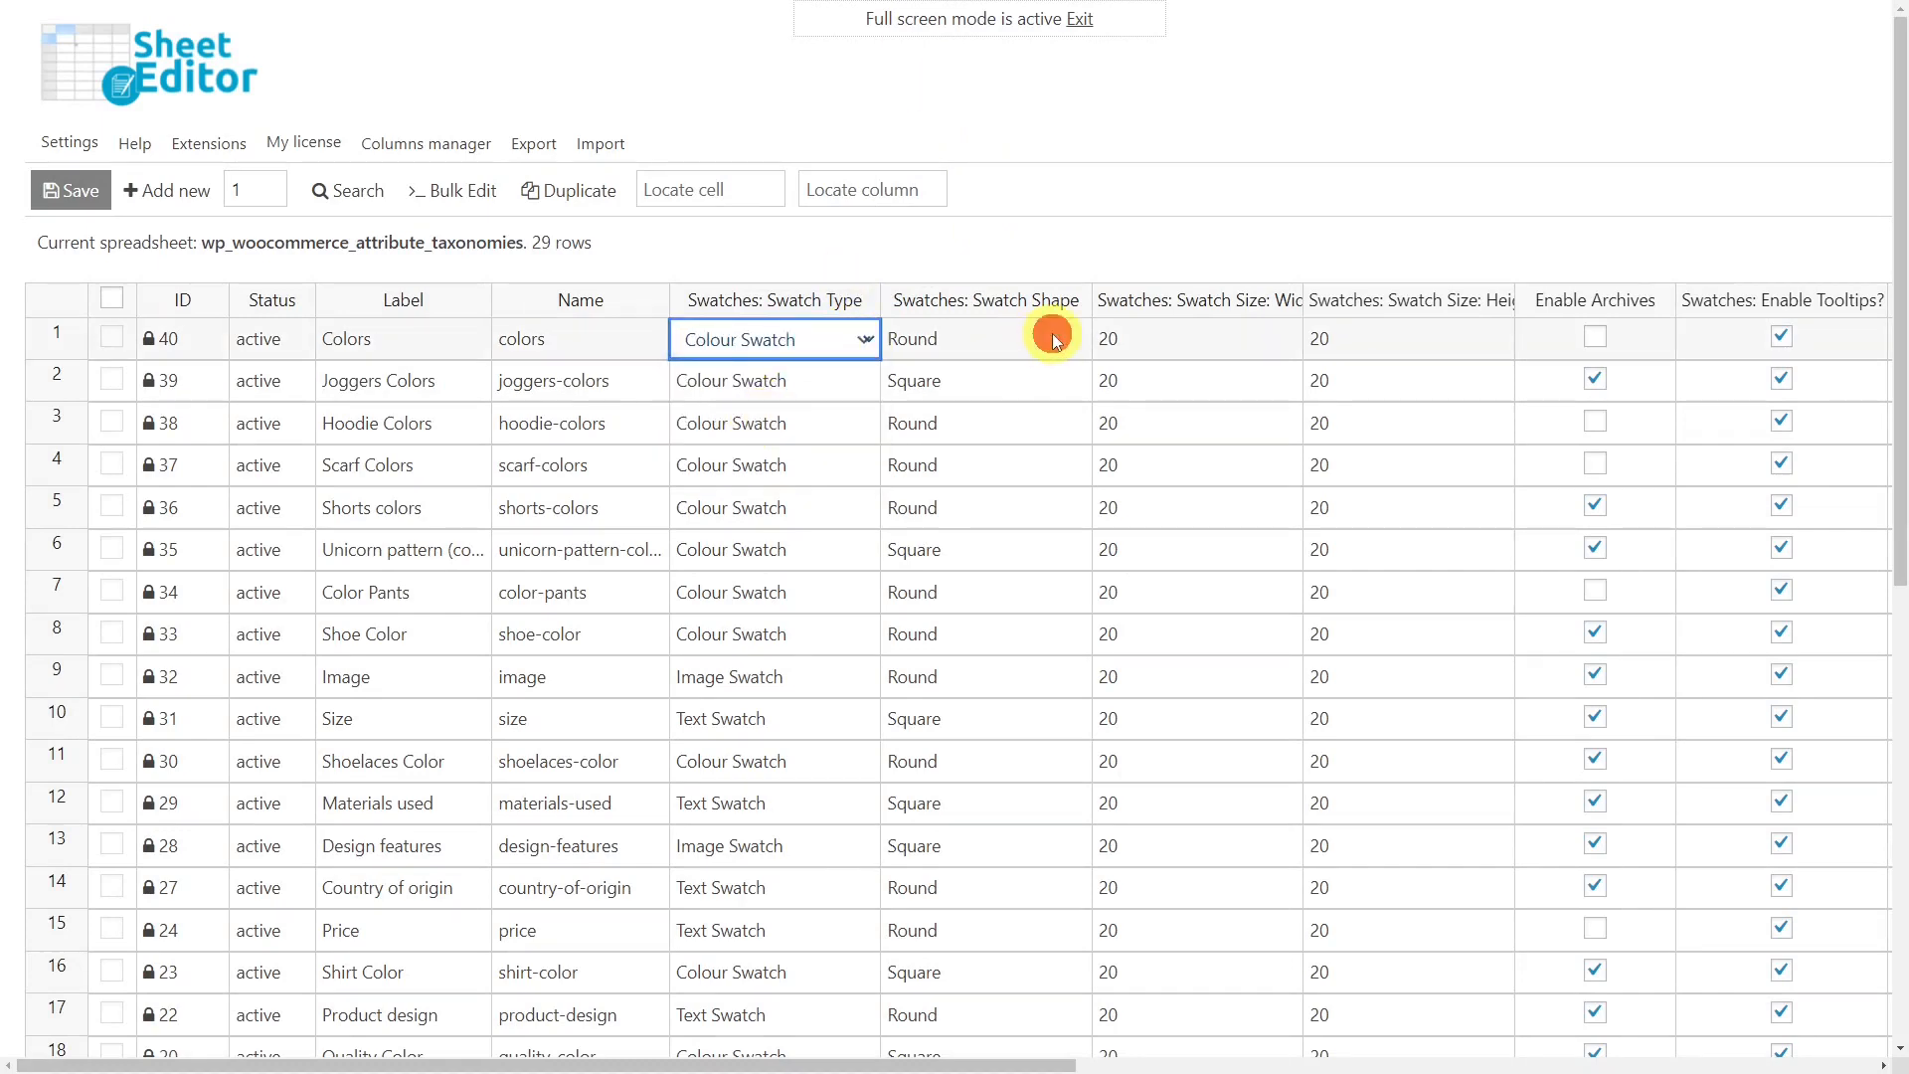
{"action": "left_click", "coordinate": [1056, 338]}
{"action": "left_click", "coordinate": [1056, 338]}
{"action": "left_click", "coordinate": [1004, 421]}
Set the Colors row's swatch width and height to 30 px and save the spreadsheet.
{"action": "left_click", "coordinate": [1230, 341]}
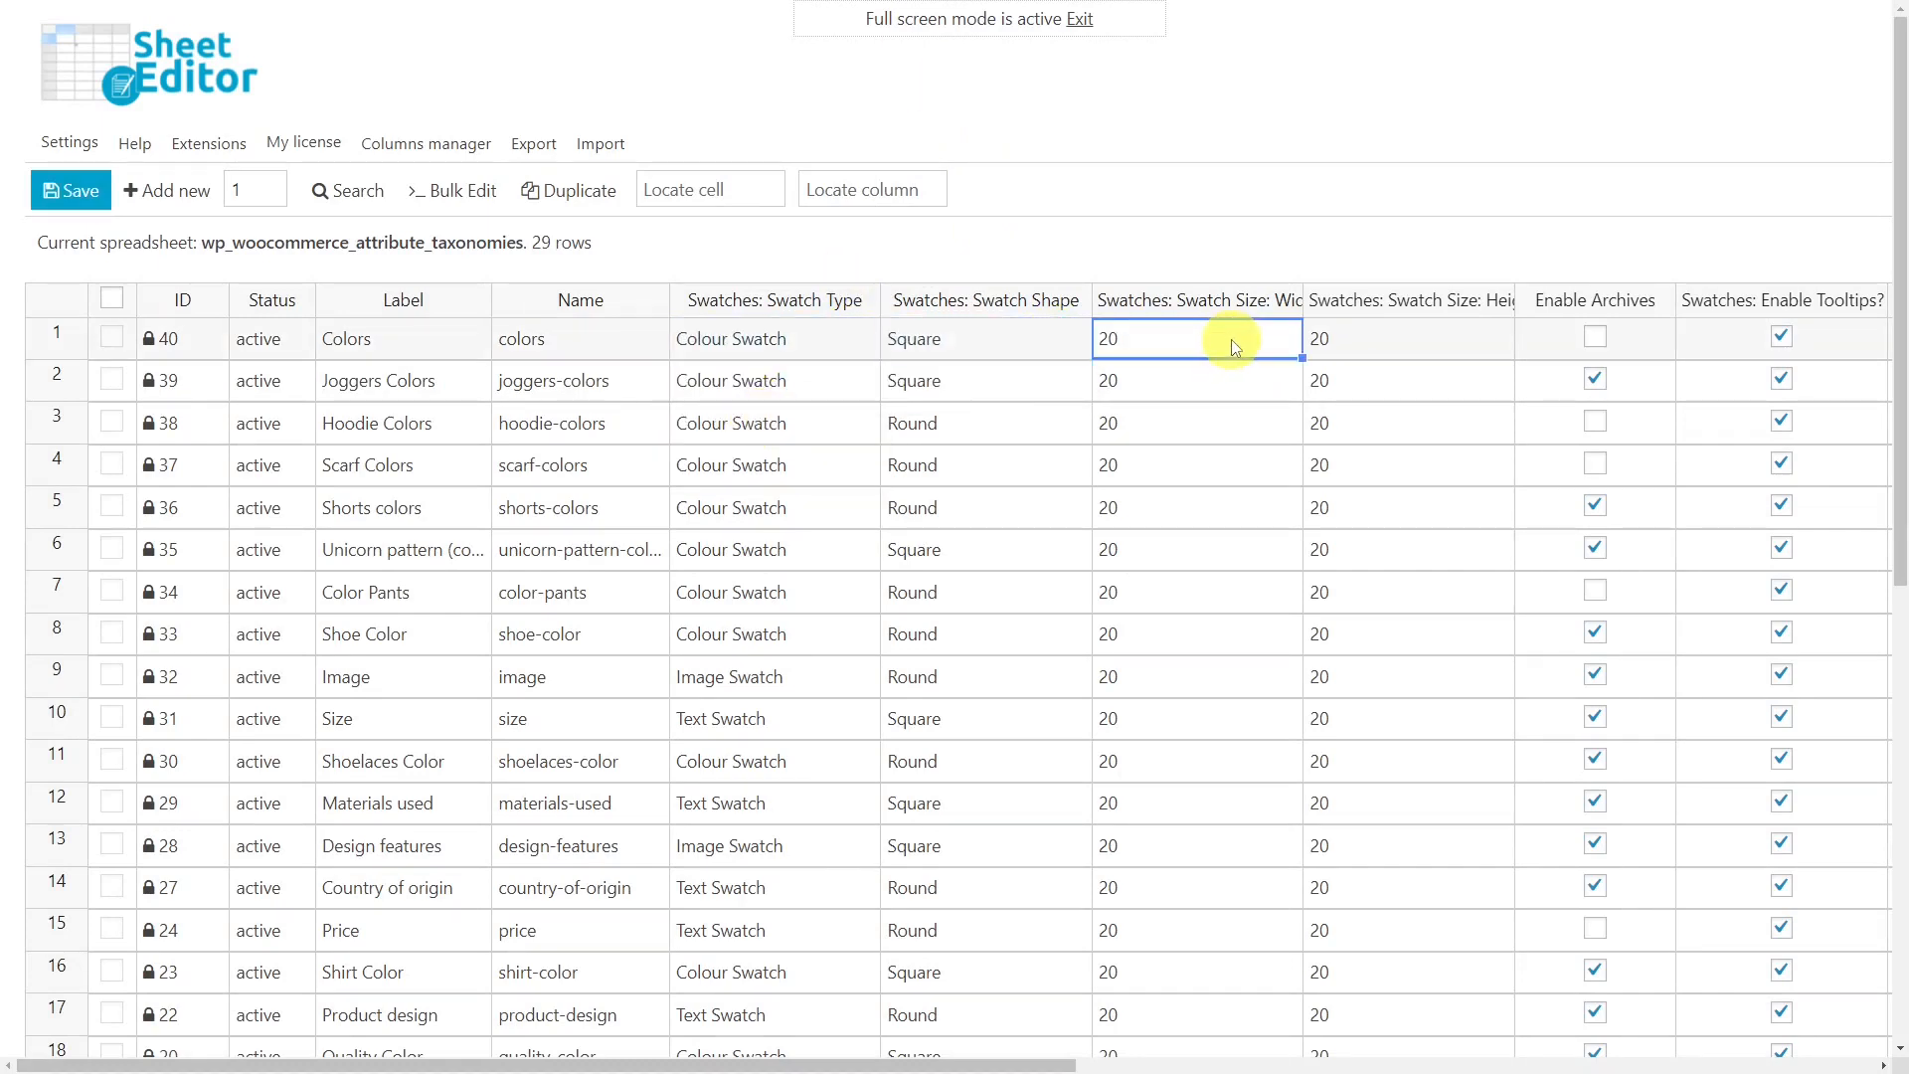
{"action": "type", "text": "30"}
{"action": "key", "text": "Tab"}
{"action": "type", "text": "30"}
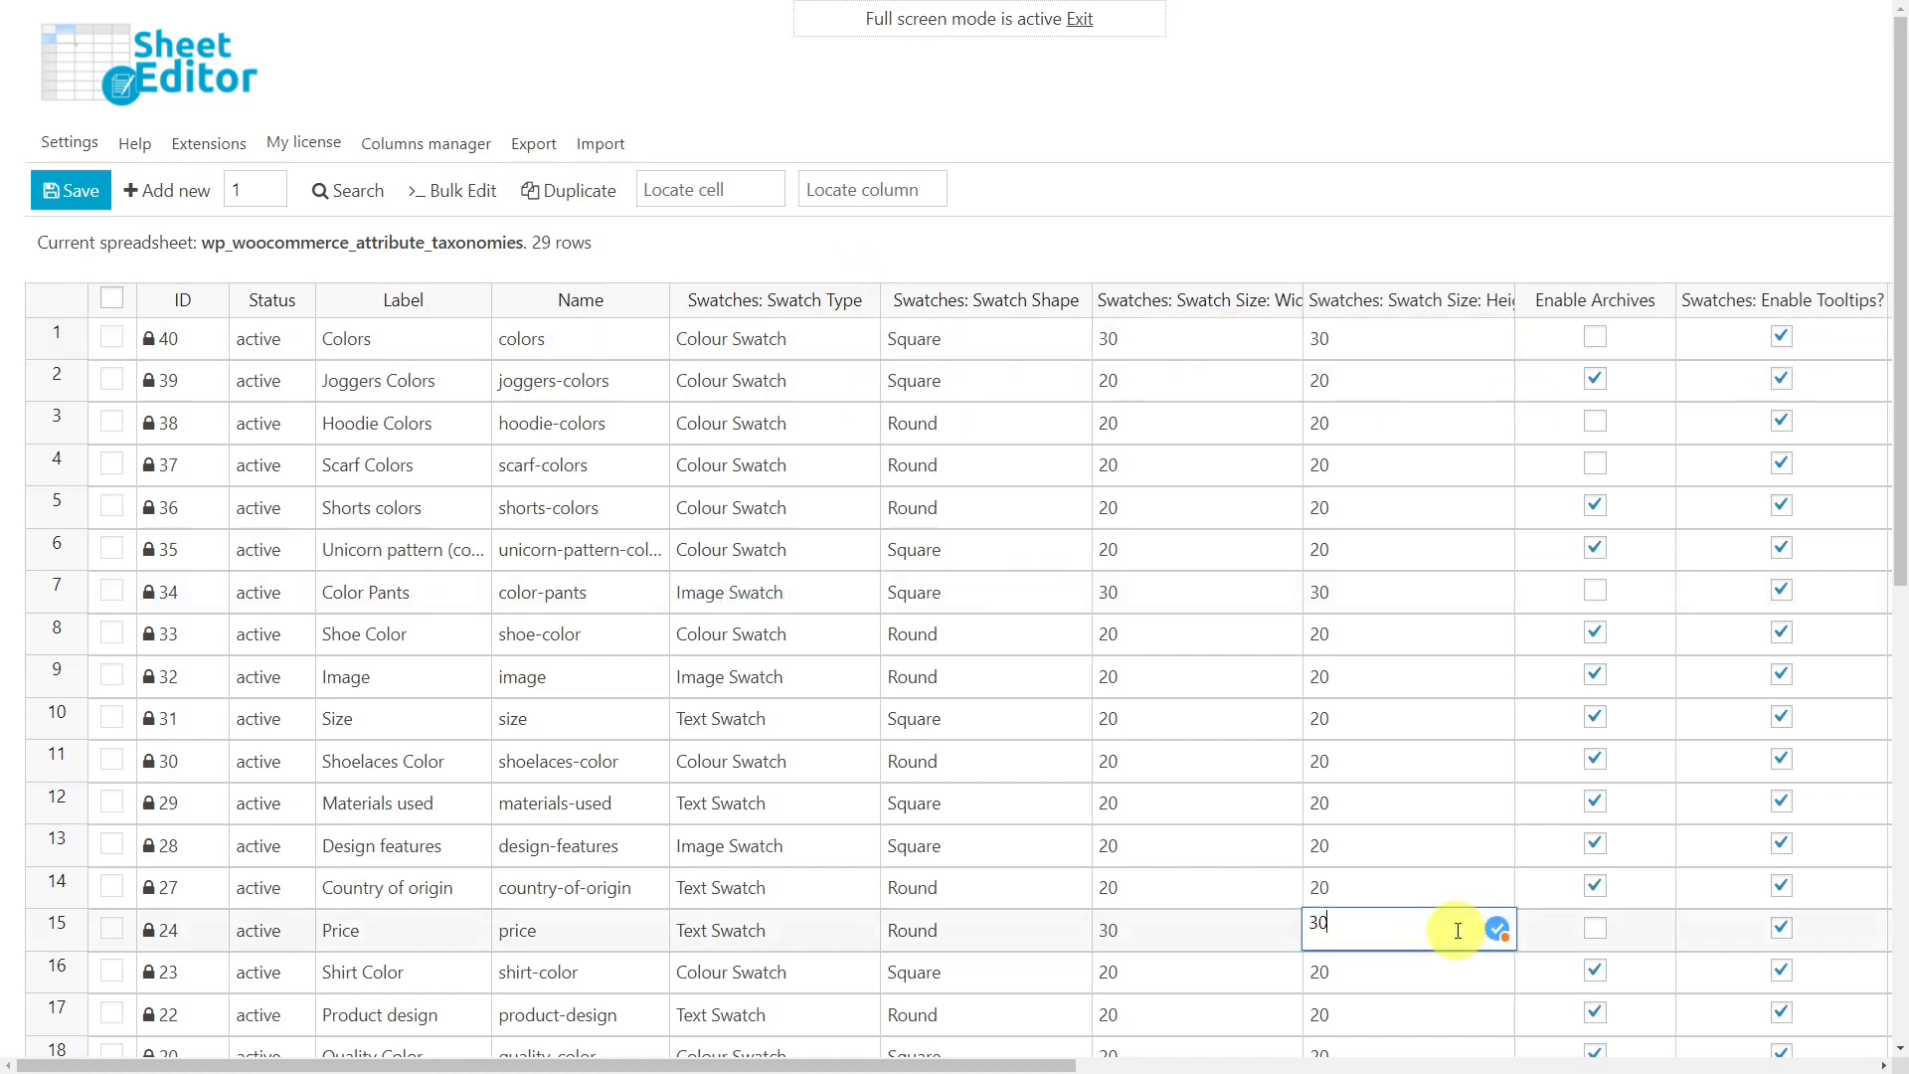
{"action": "left_click", "coordinate": [99, 181]}
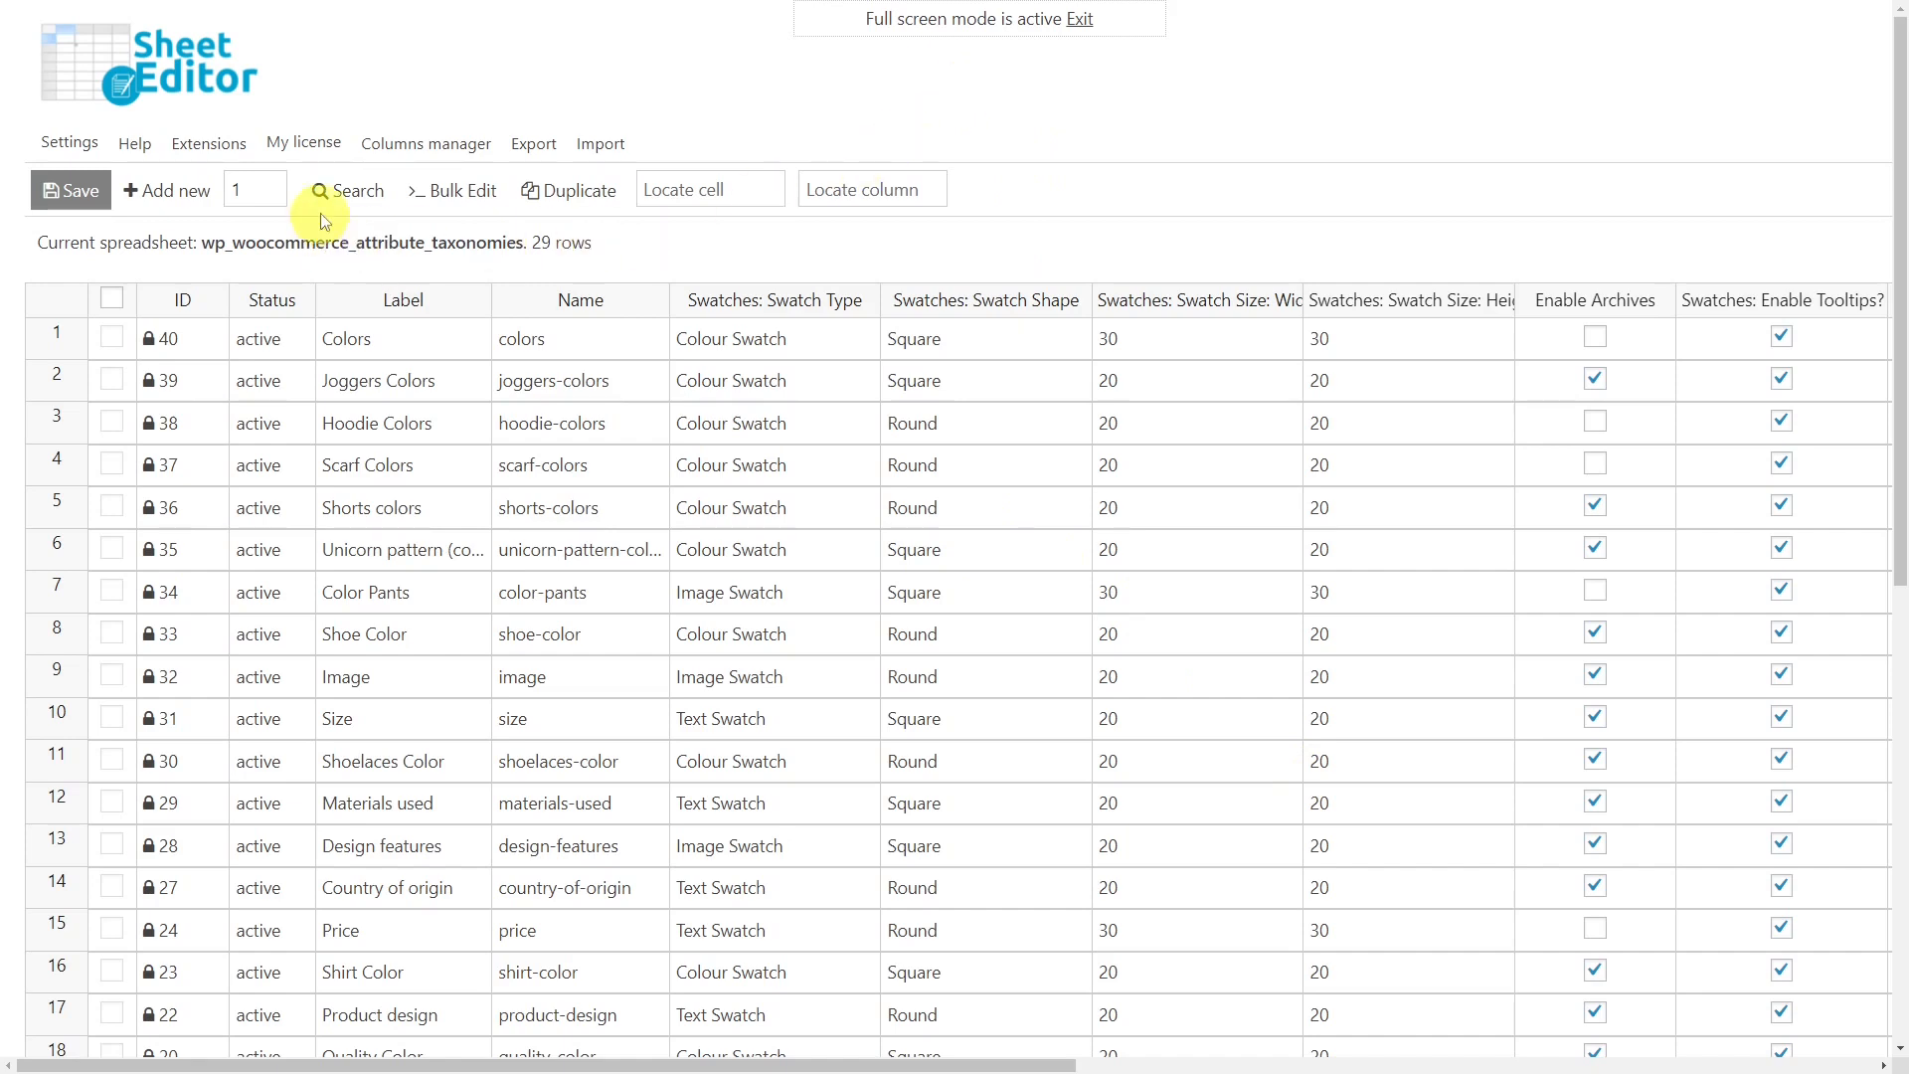
Filter the spreadsheet rows by the keyword color.
{"action": "left_click", "coordinate": [360, 194]}
{"action": "left_click", "coordinate": [387, 254]}
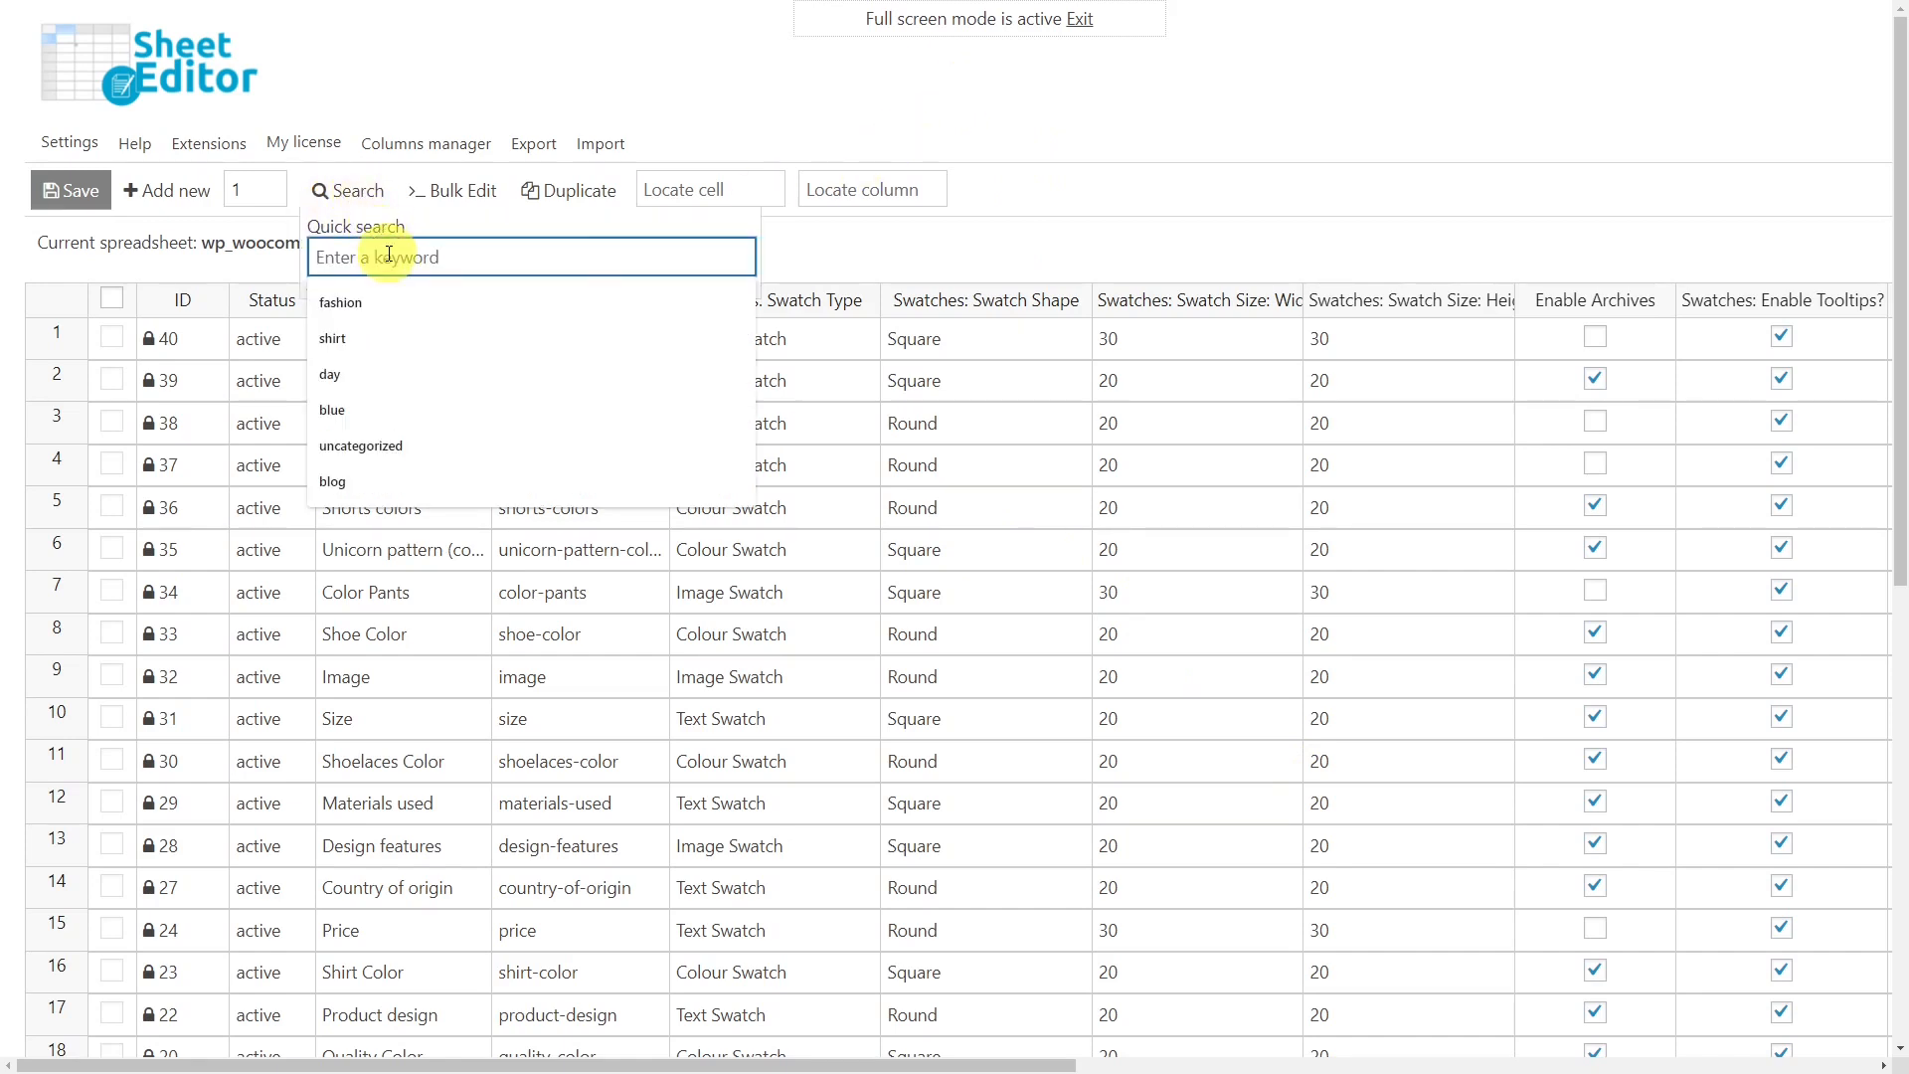
{"action": "type", "text": "color"}
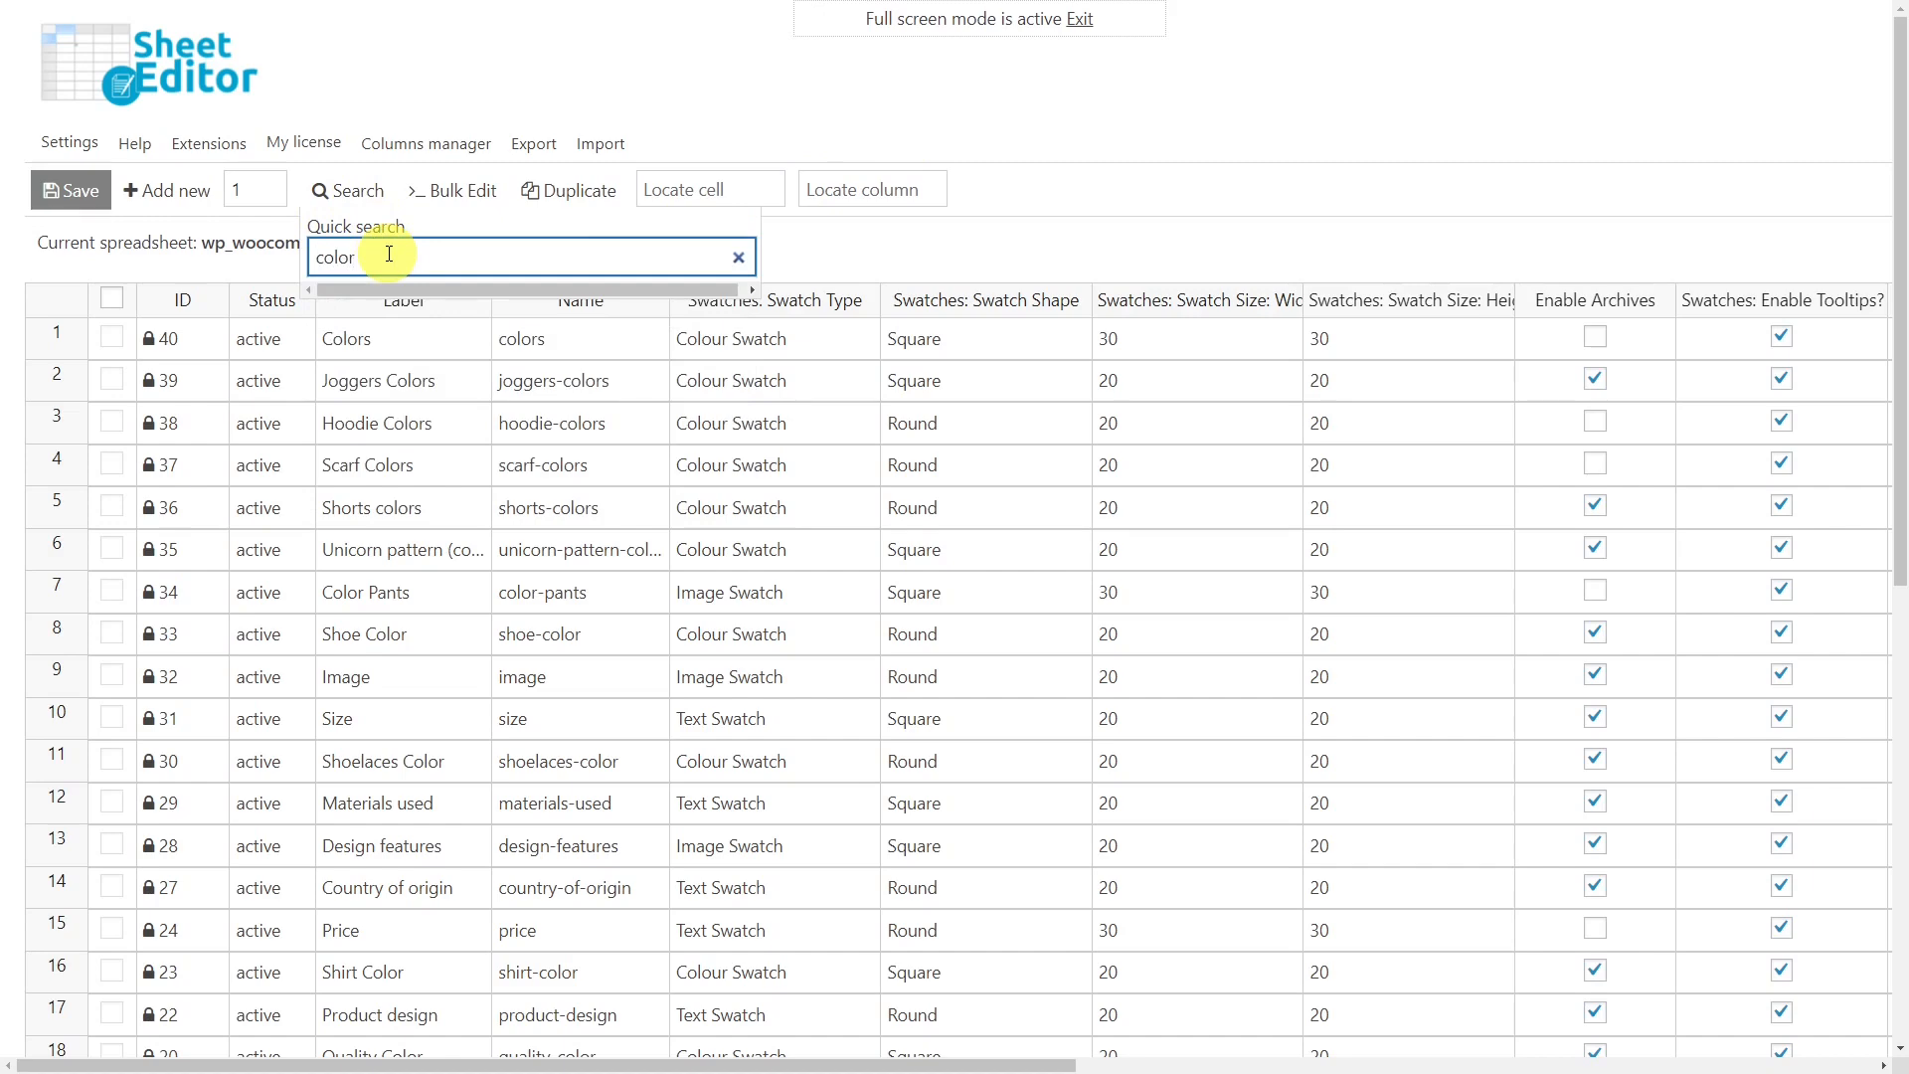
{"action": "key", "text": "Return"}
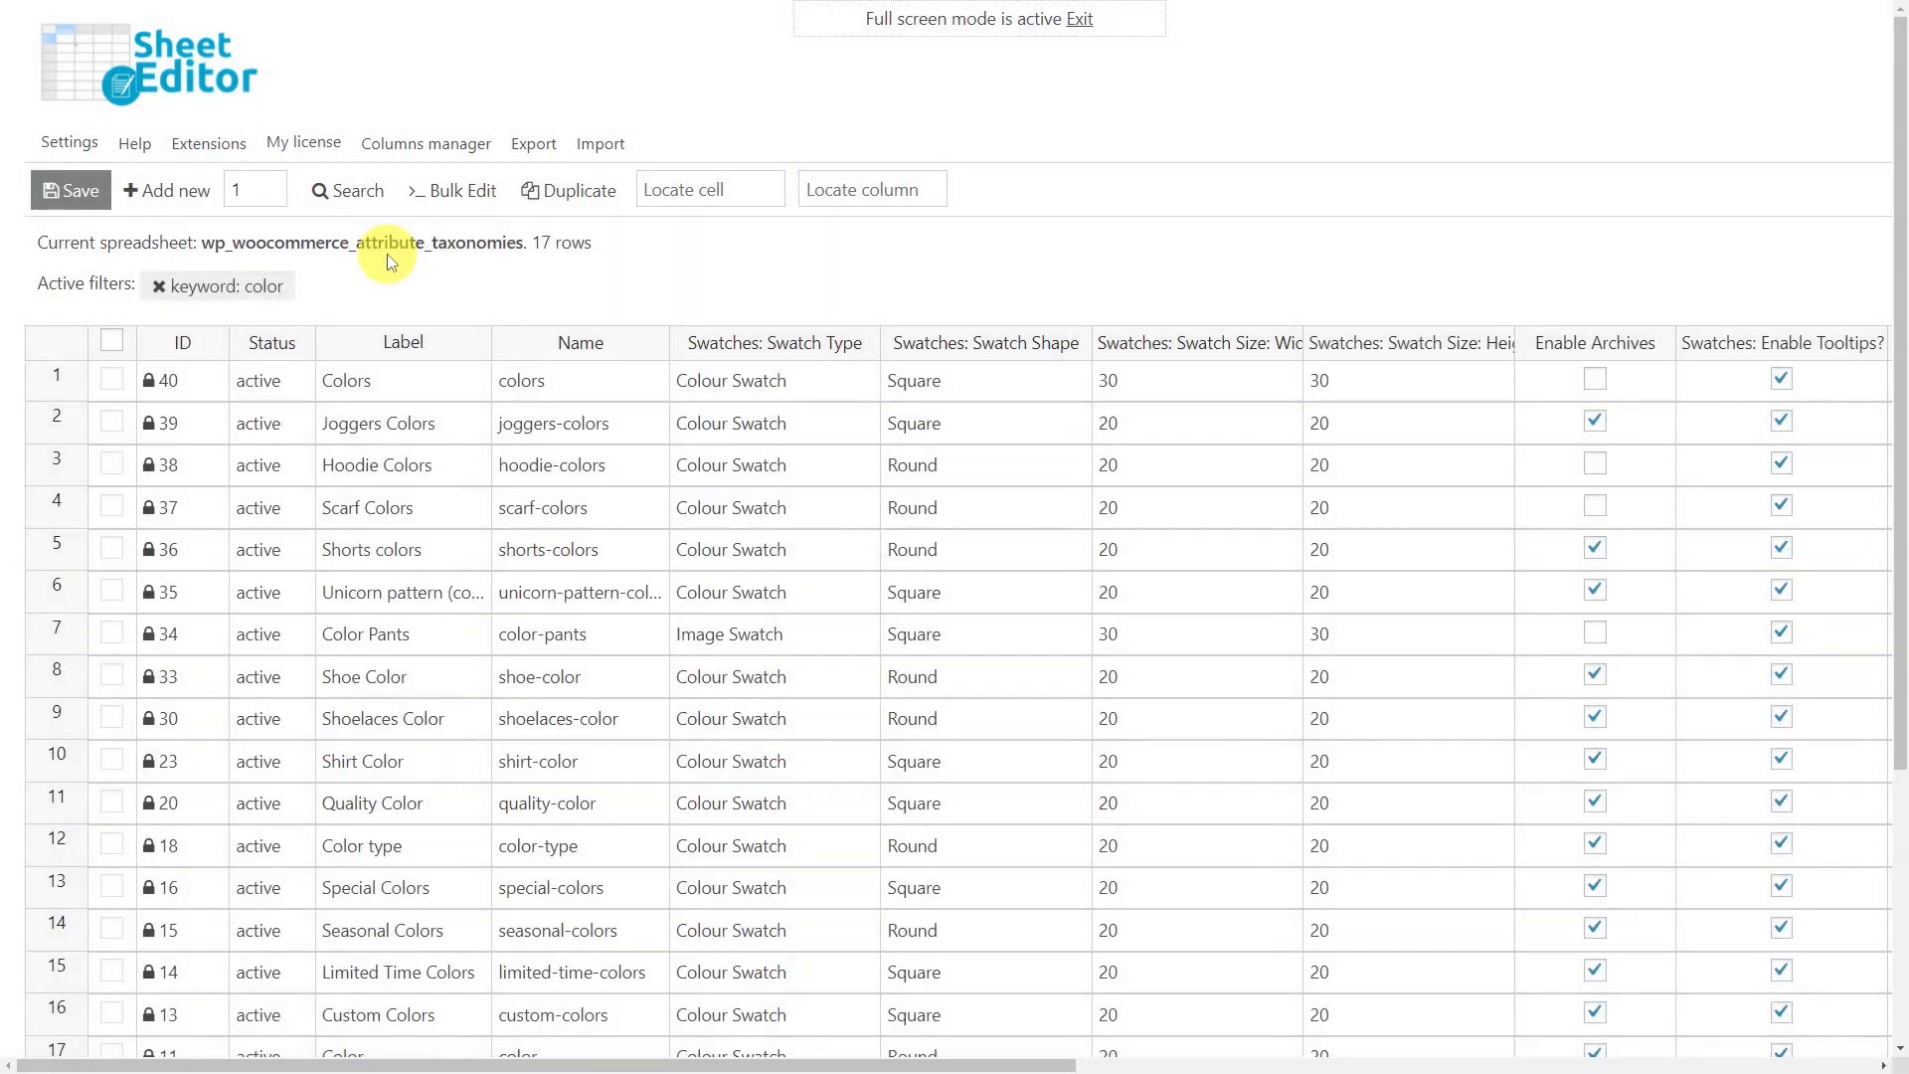
Tick the checkboxes of several color attribute rows in the filtered list.
{"action": "left_click", "coordinate": [112, 379]}
{"action": "left_click", "coordinate": [111, 463]}
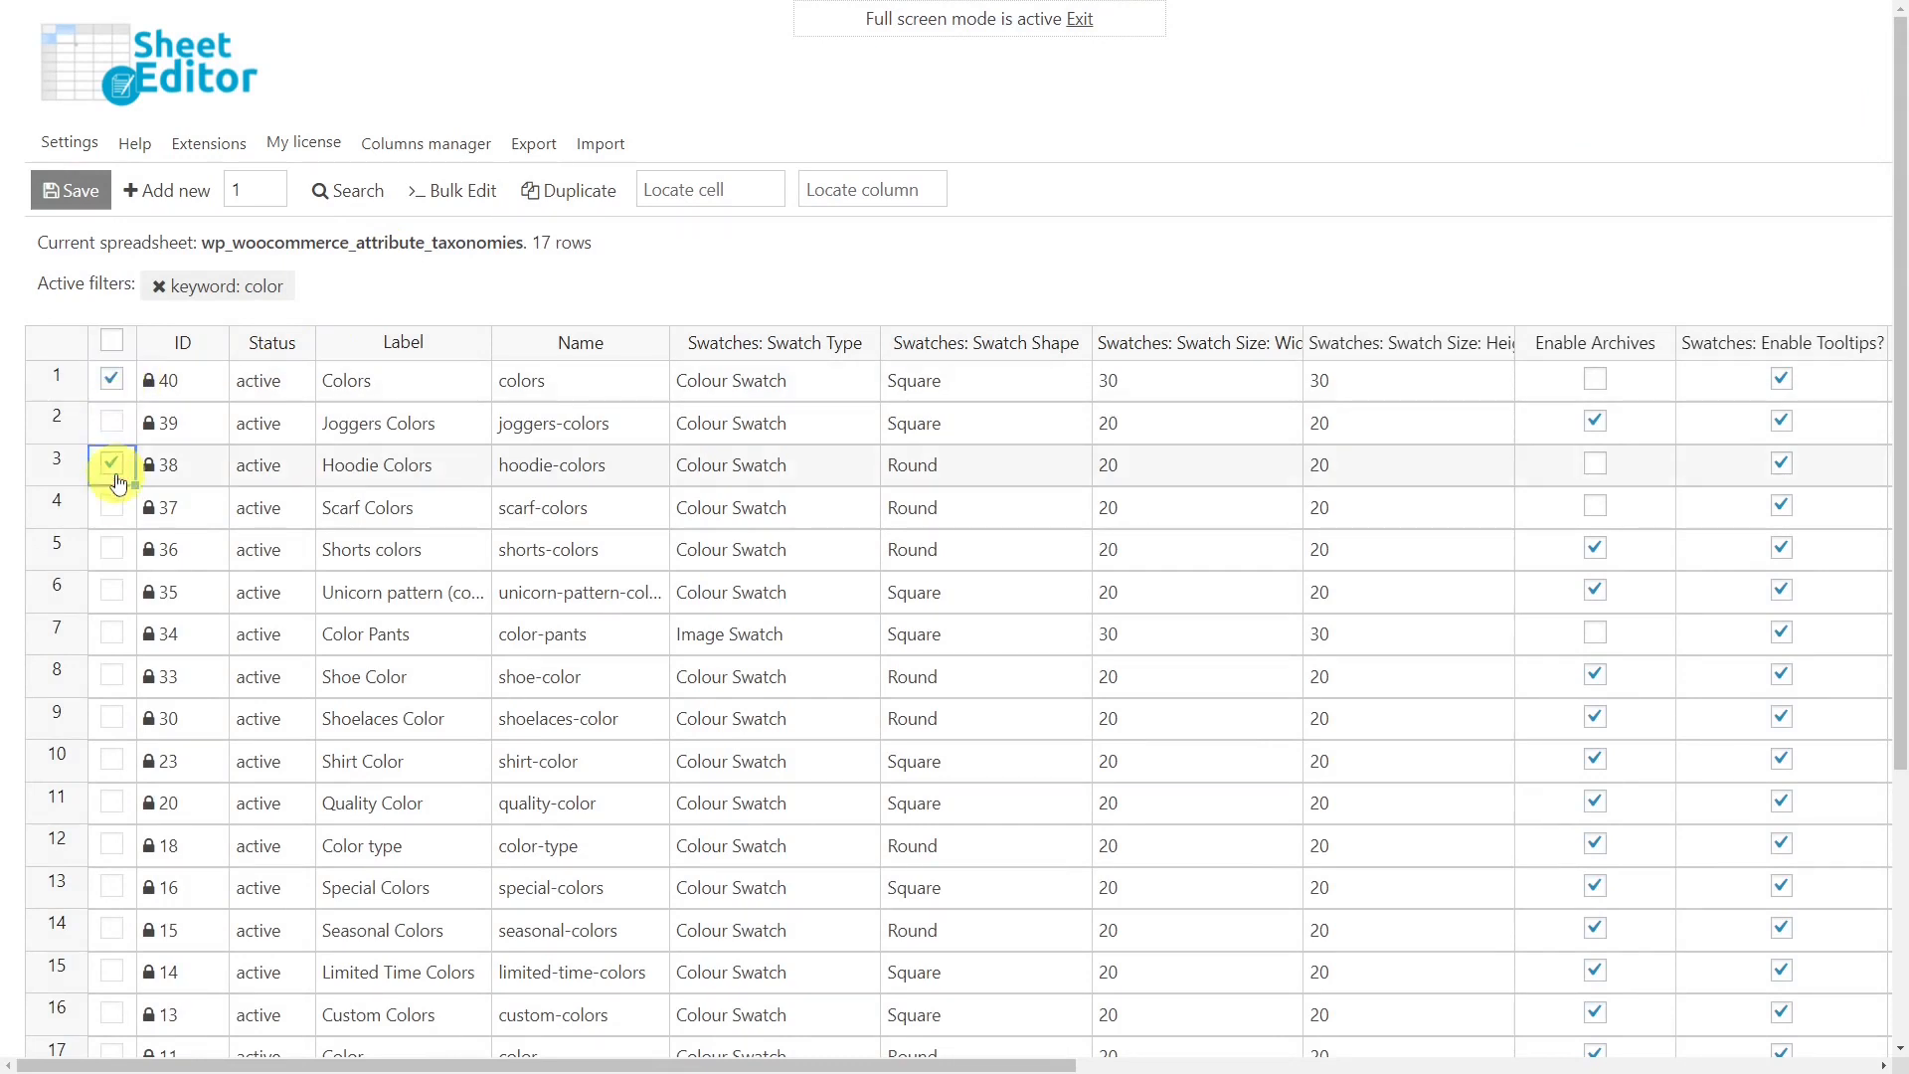
{"action": "left_click", "coordinate": [111, 548]}
{"action": "left_click", "coordinate": [111, 632]}
{"action": "left_click", "coordinate": [113, 717]}
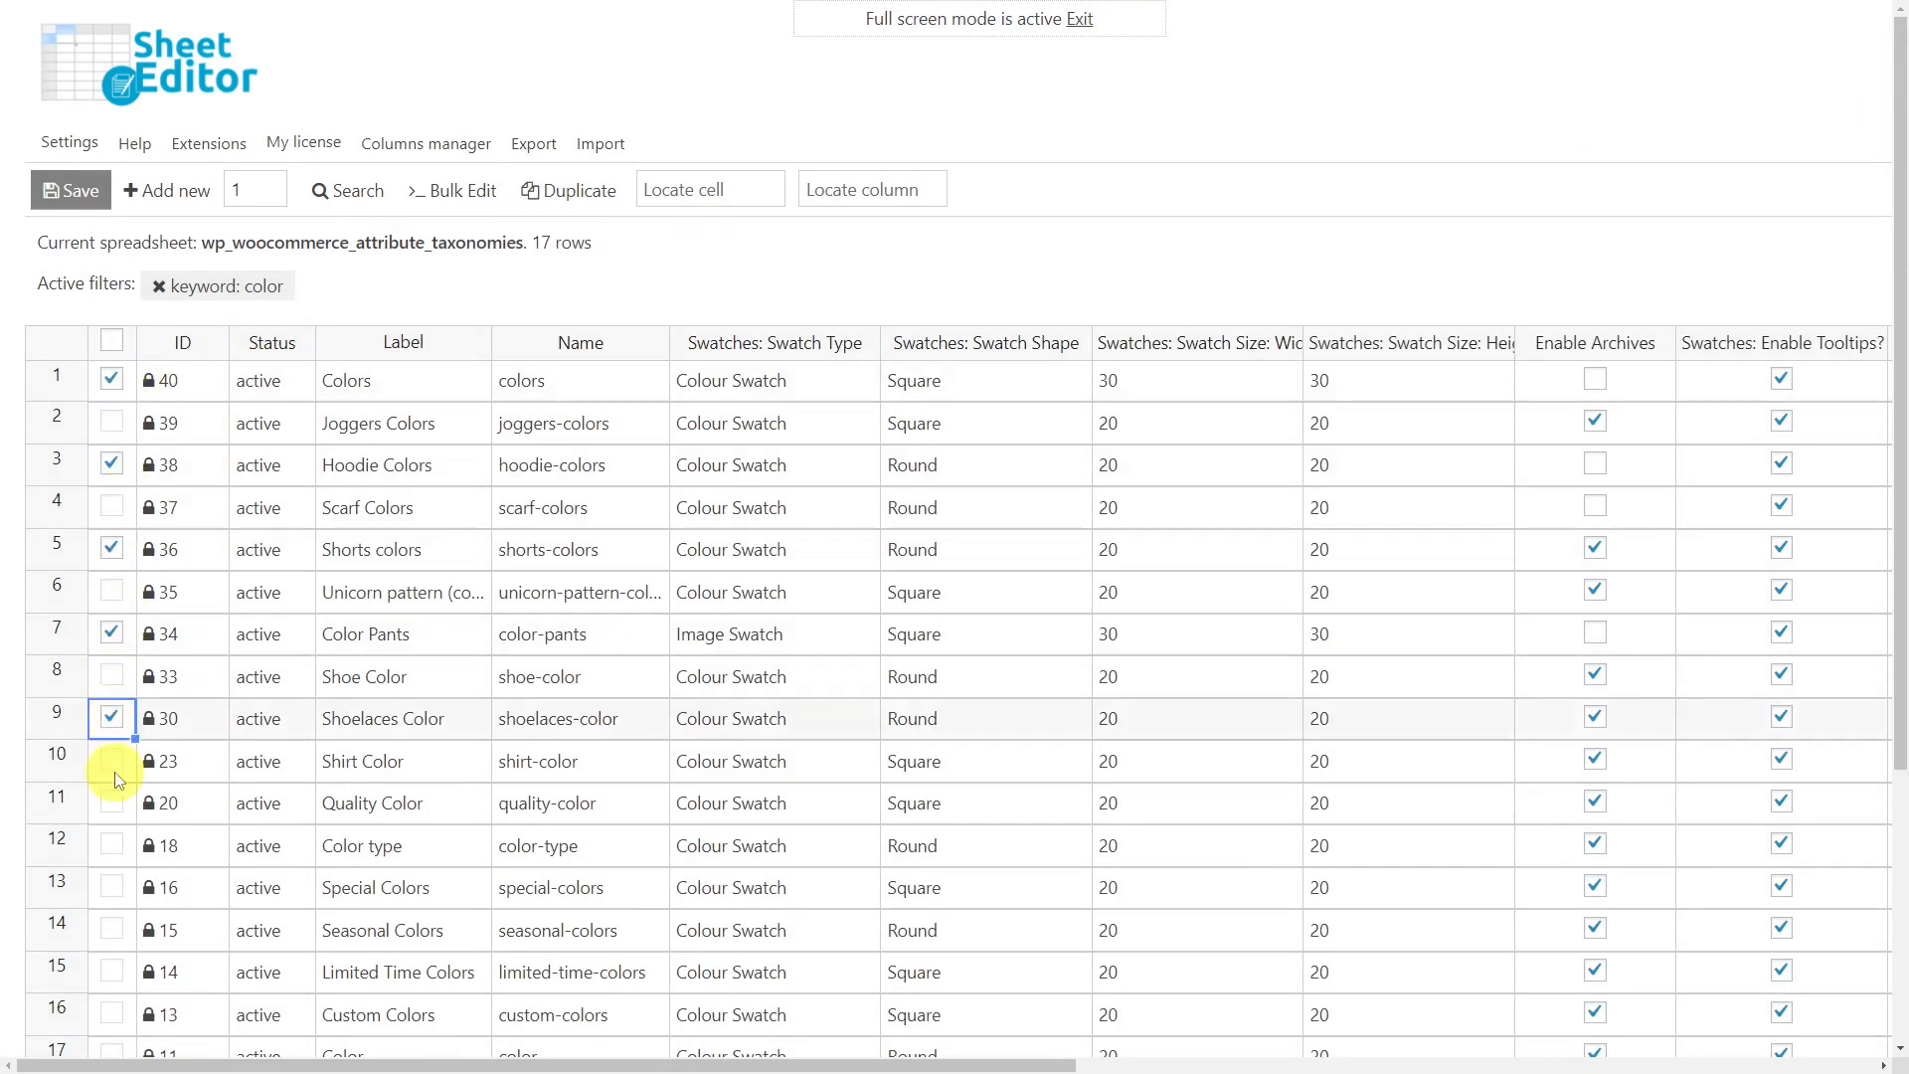
{"action": "left_click", "coordinate": [112, 801]}
{"action": "left_click", "coordinate": [113, 761]}
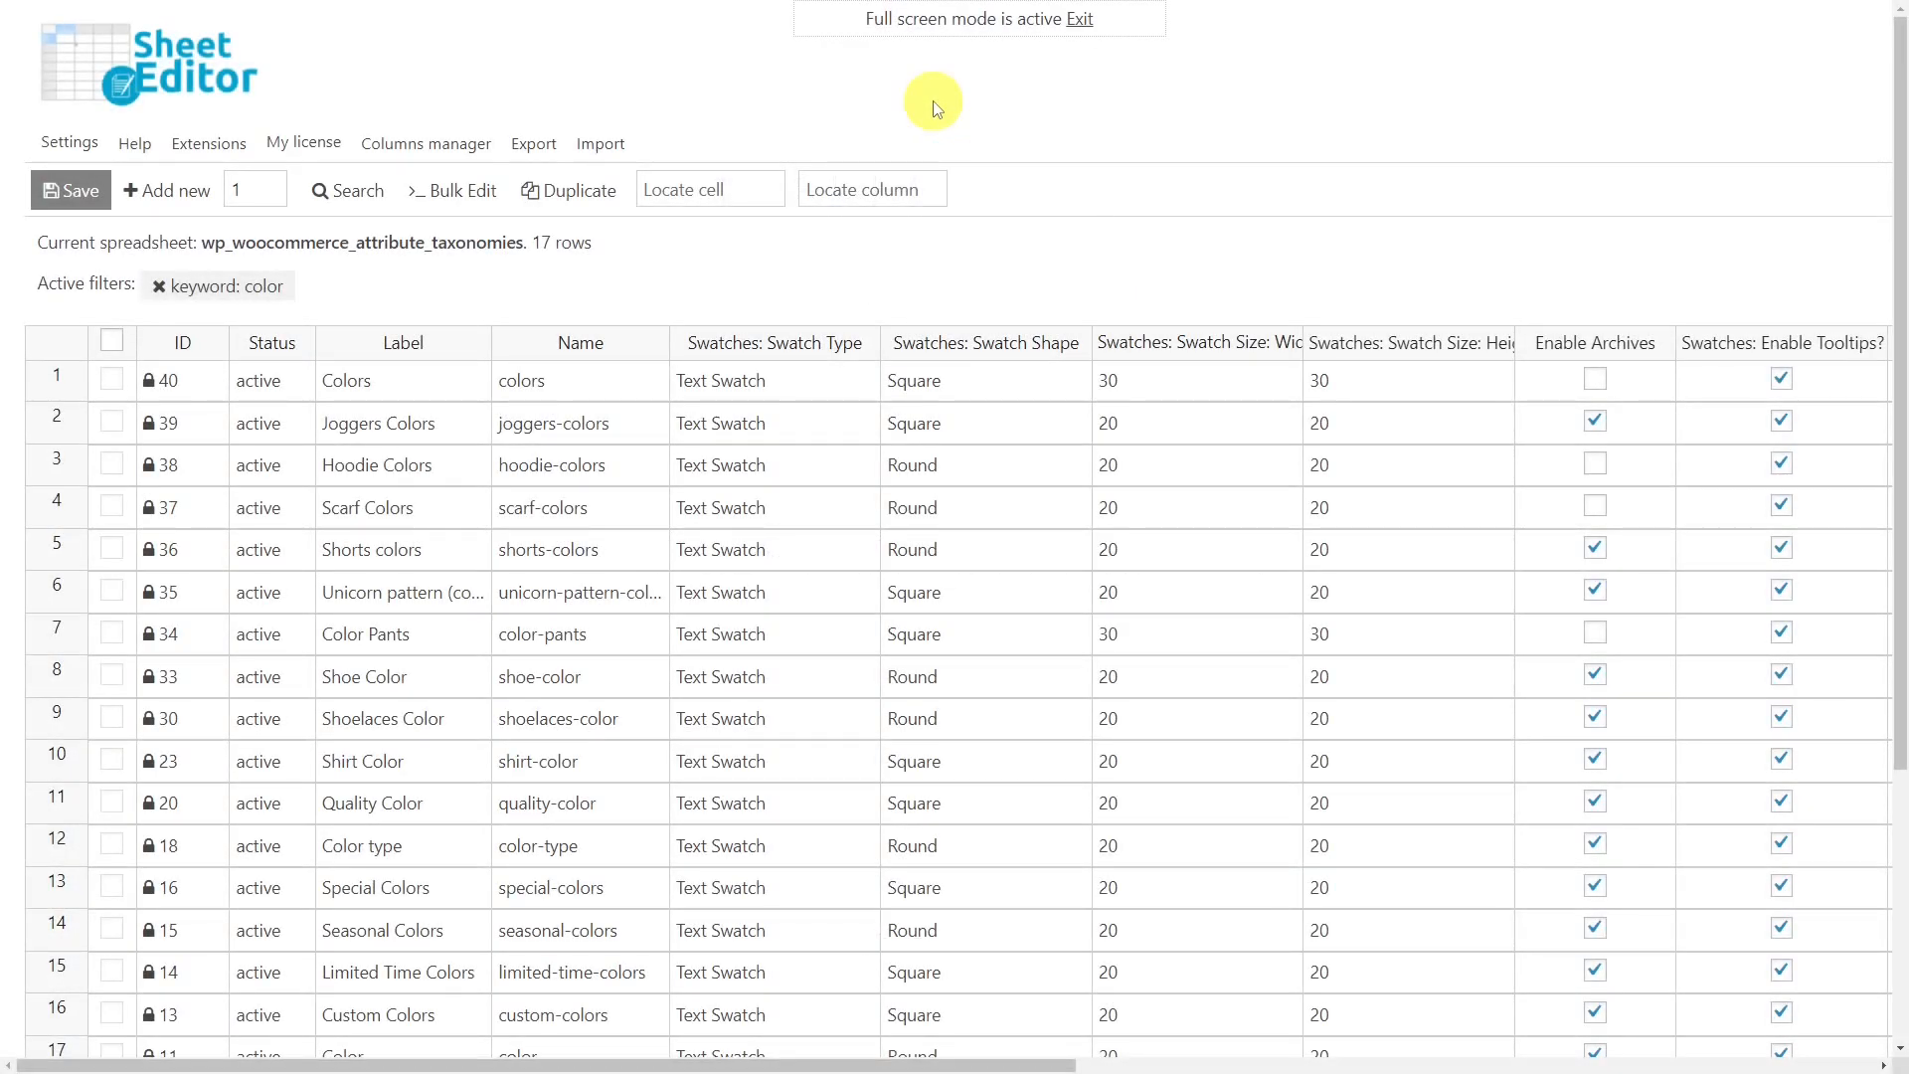
Bulk edit all rows from the current search, setting Swatches: Swatch Type to Colour Swatch.
{"action": "left_click", "coordinate": [479, 189]}
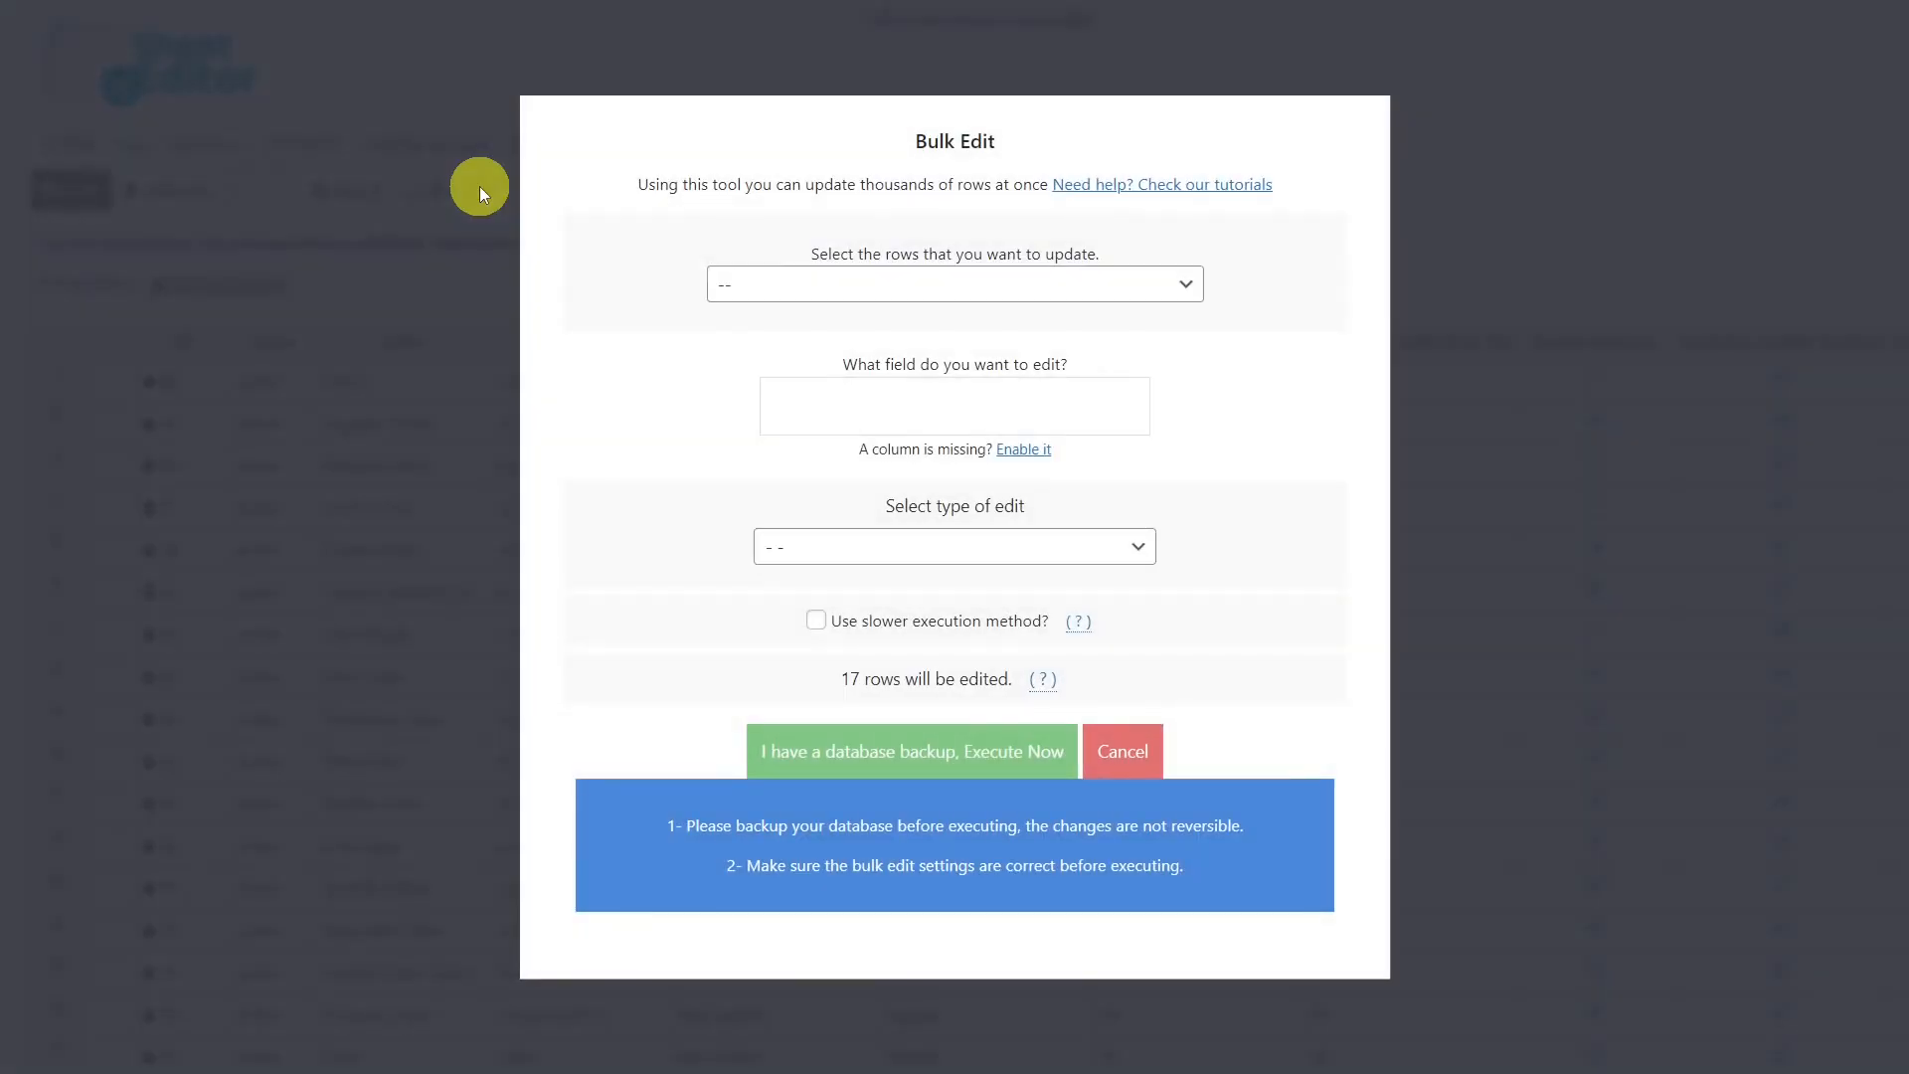
{"action": "left_click", "coordinate": [1189, 288]}
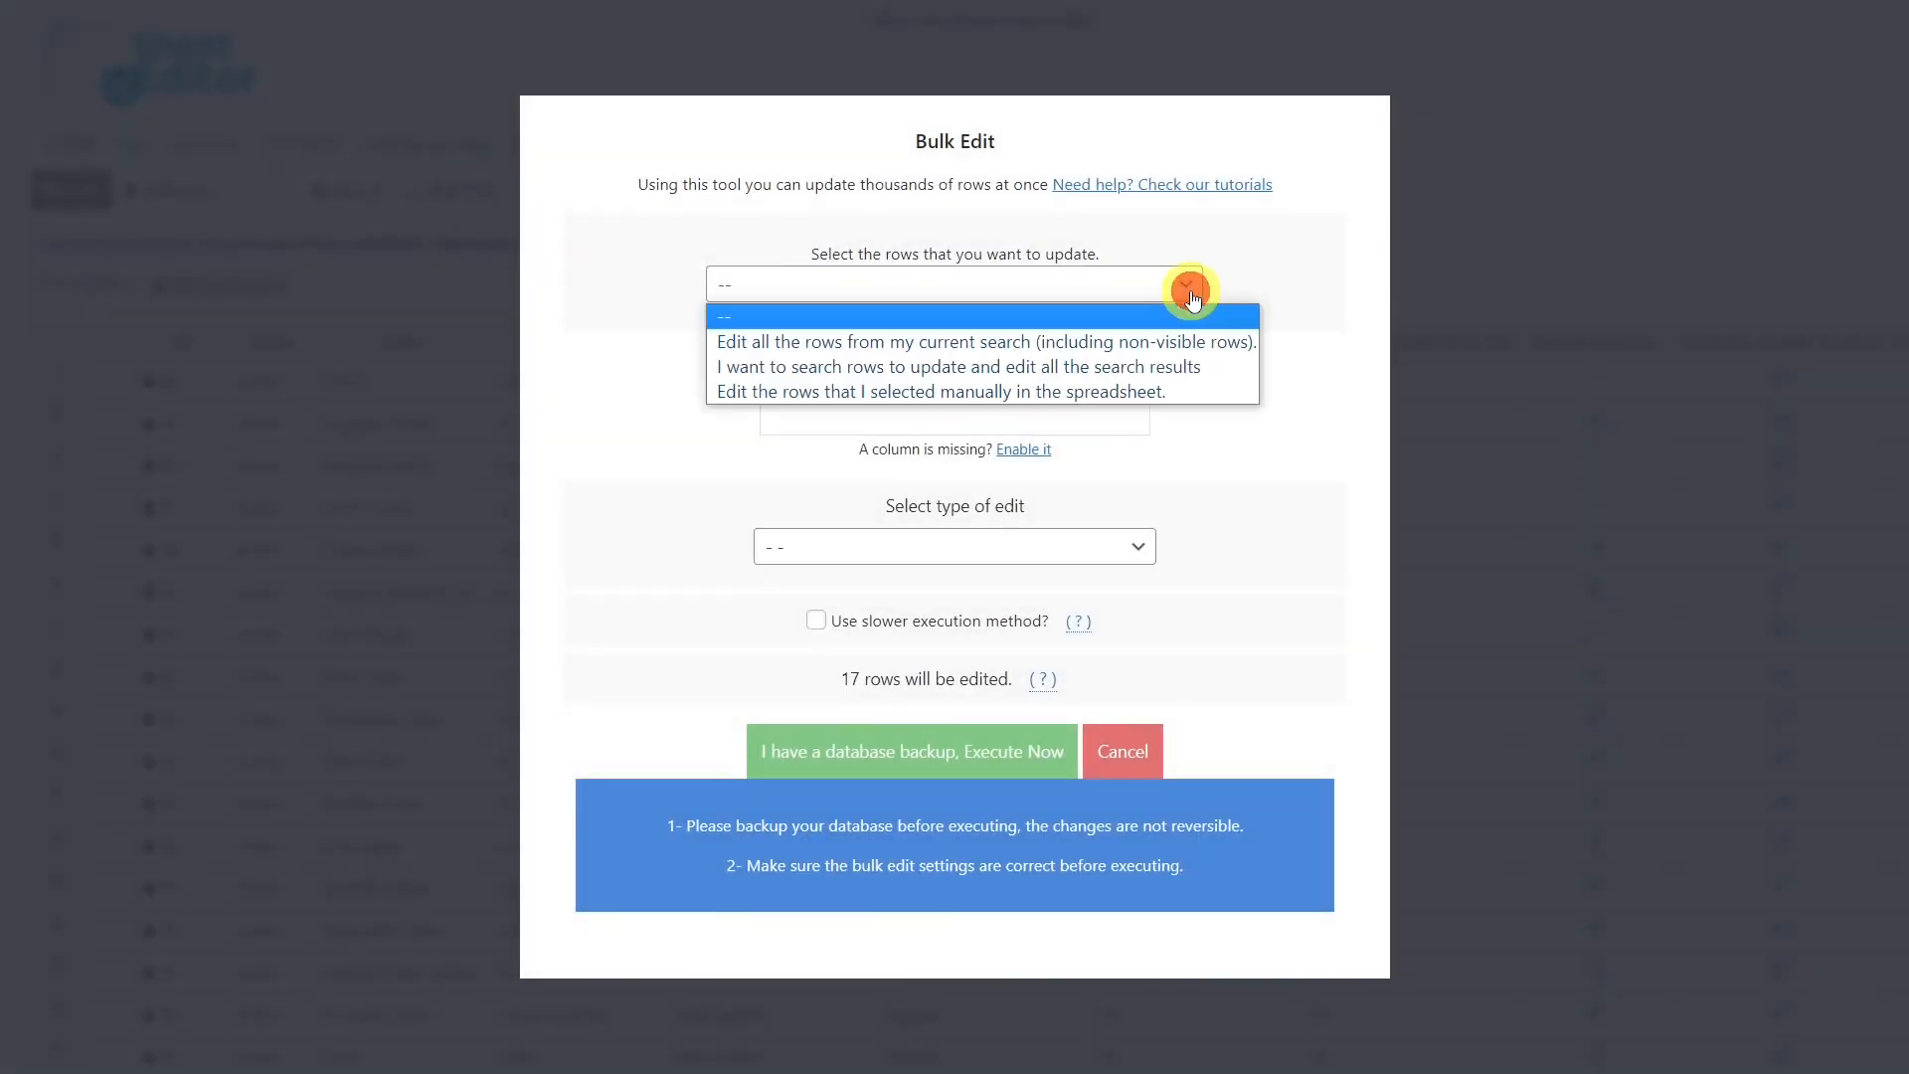
{"action": "left_click", "coordinate": [957, 348]}
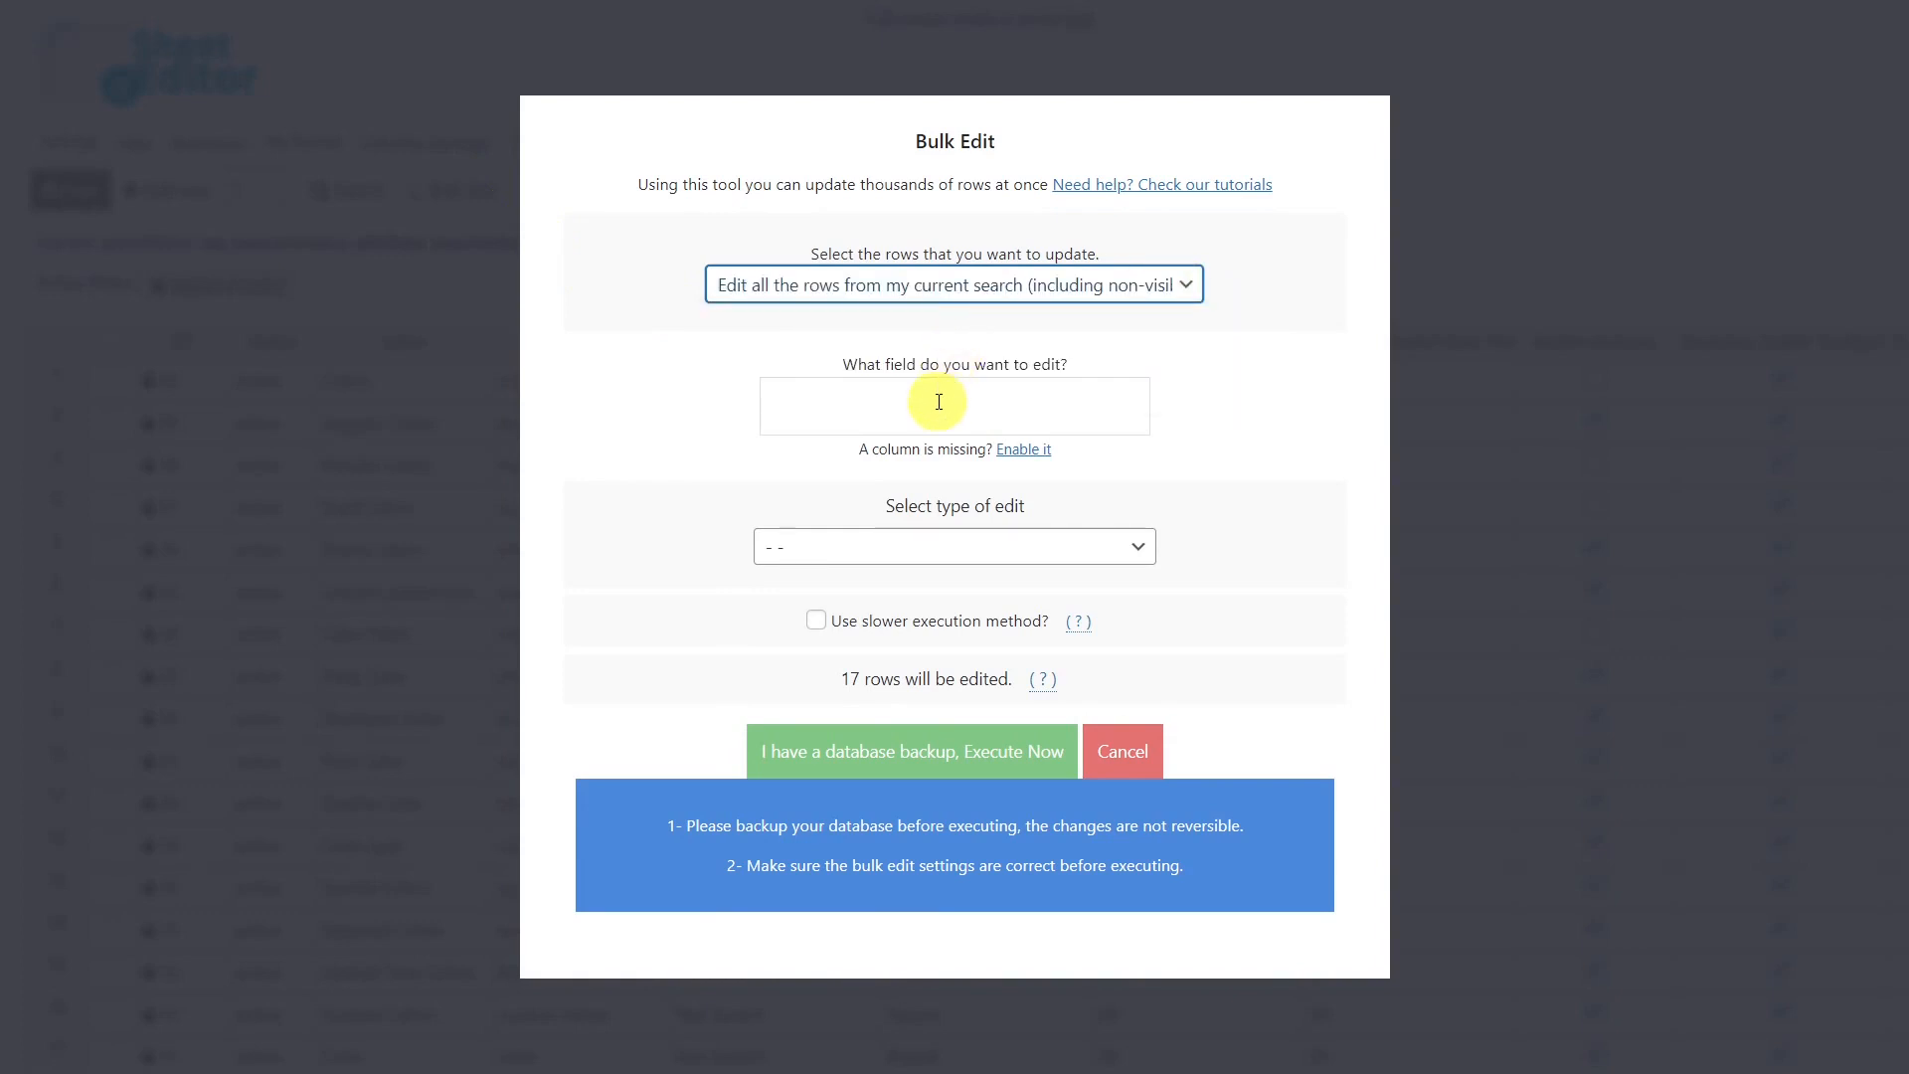
{"action": "left_click", "coordinate": [940, 402]}
{"action": "type", "text": "sw"}
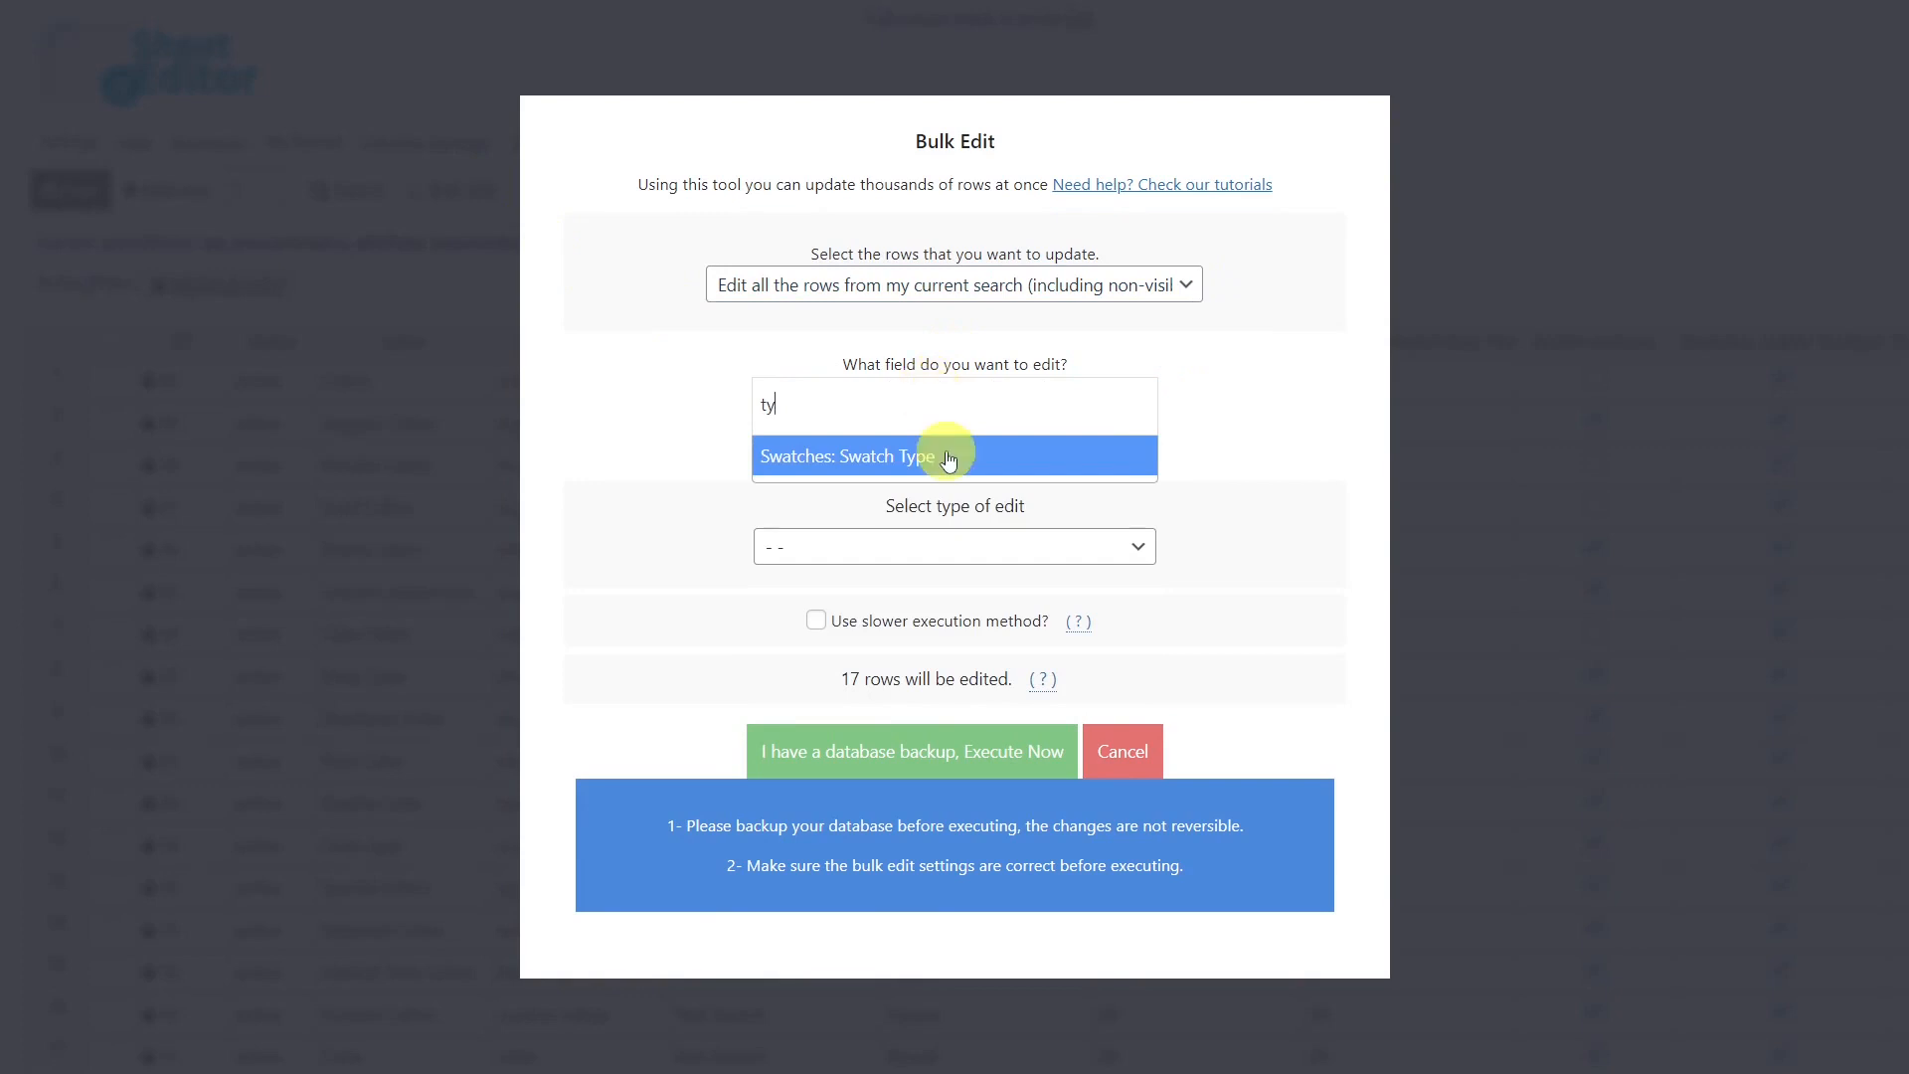
{"action": "left_click", "coordinate": [945, 452]}
{"action": "left_click", "coordinate": [892, 550]}
{"action": "left_click", "coordinate": [831, 607]}
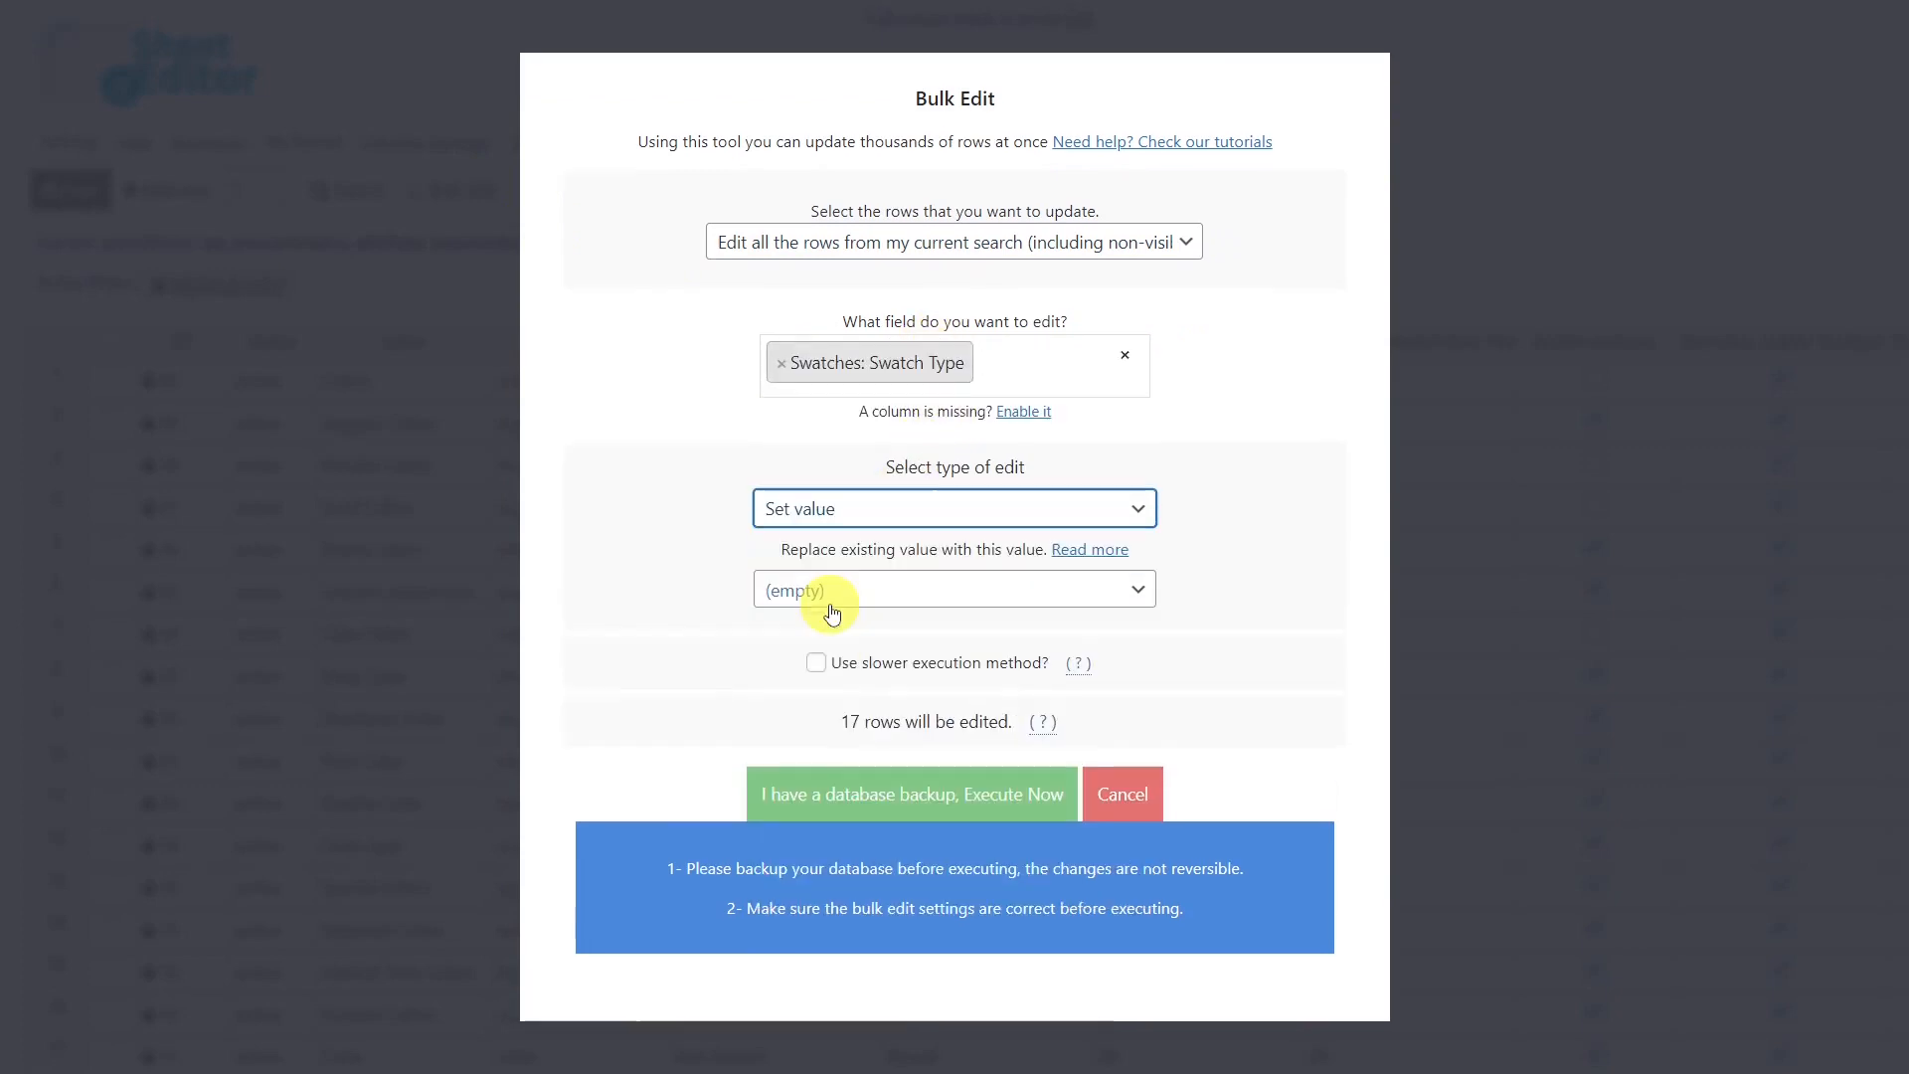
{"action": "left_click", "coordinate": [872, 600]}
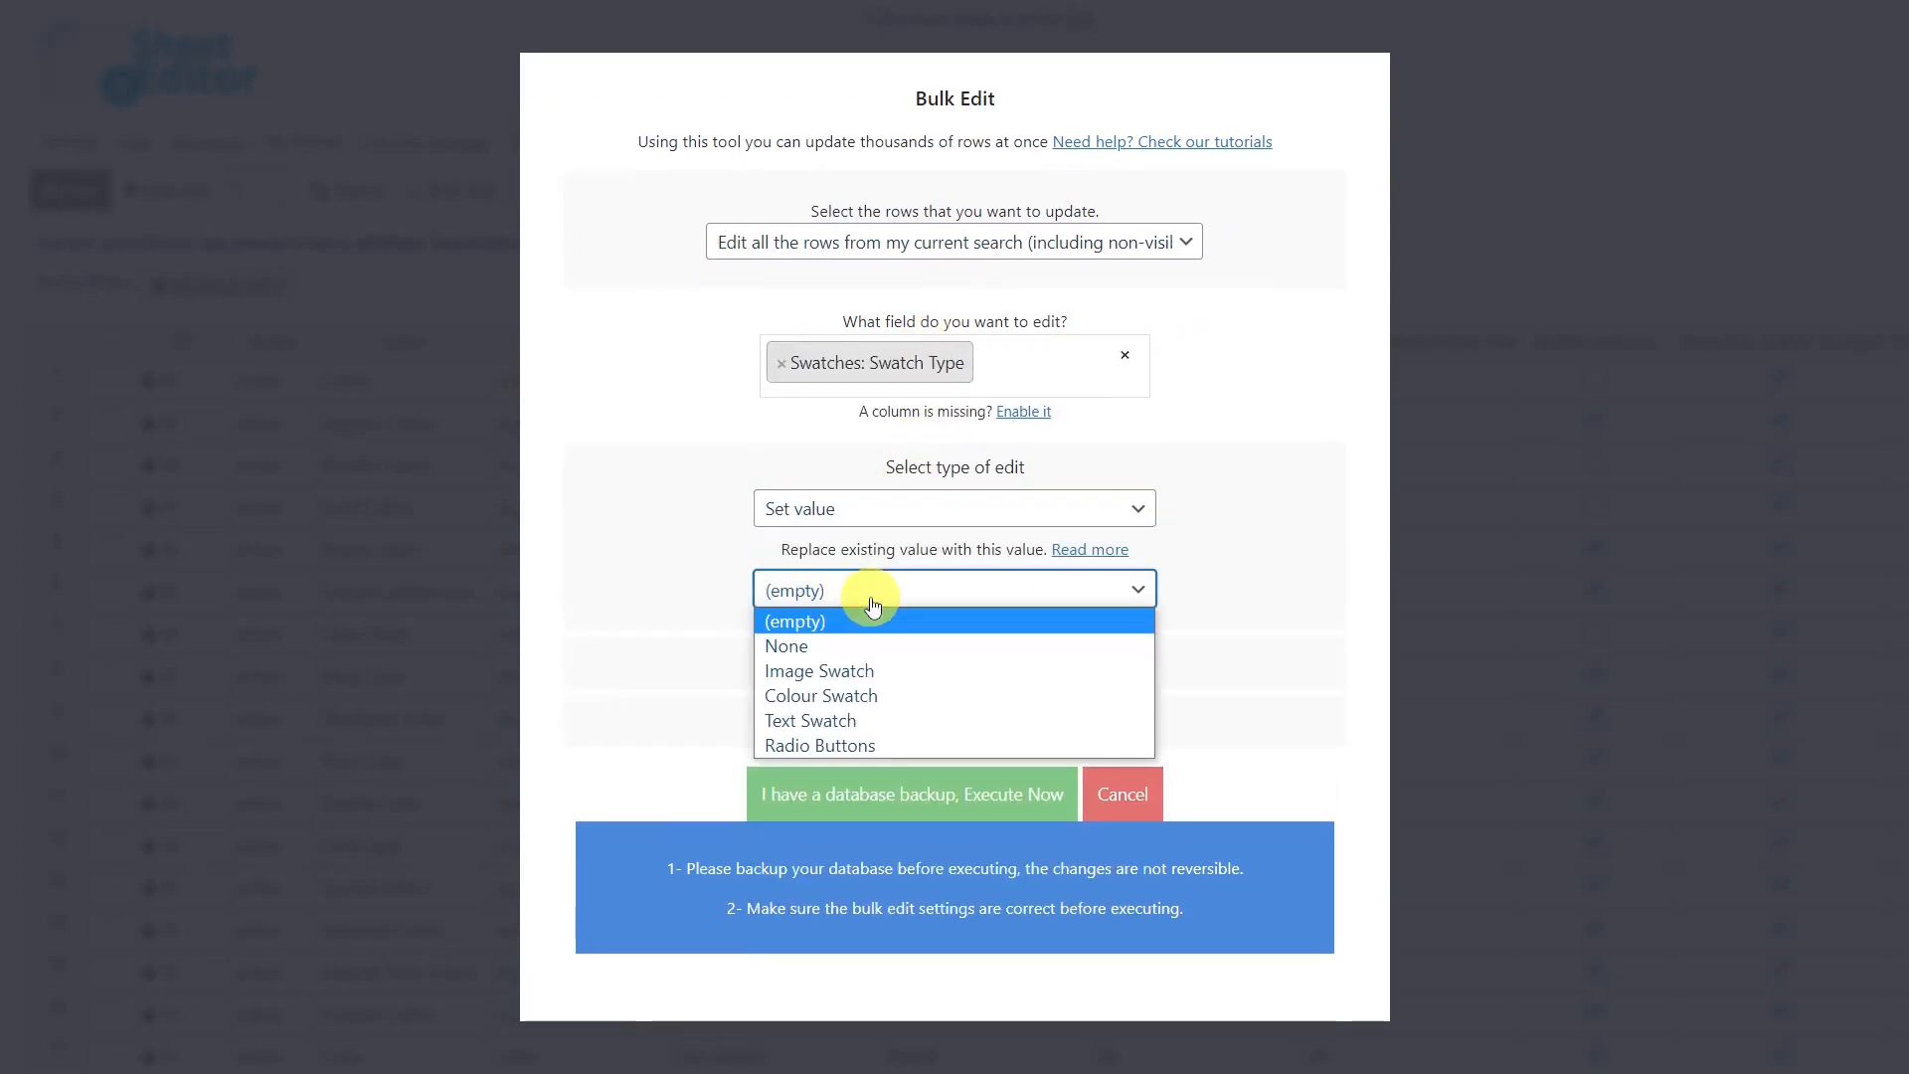
{"action": "left_click", "coordinate": [851, 698]}
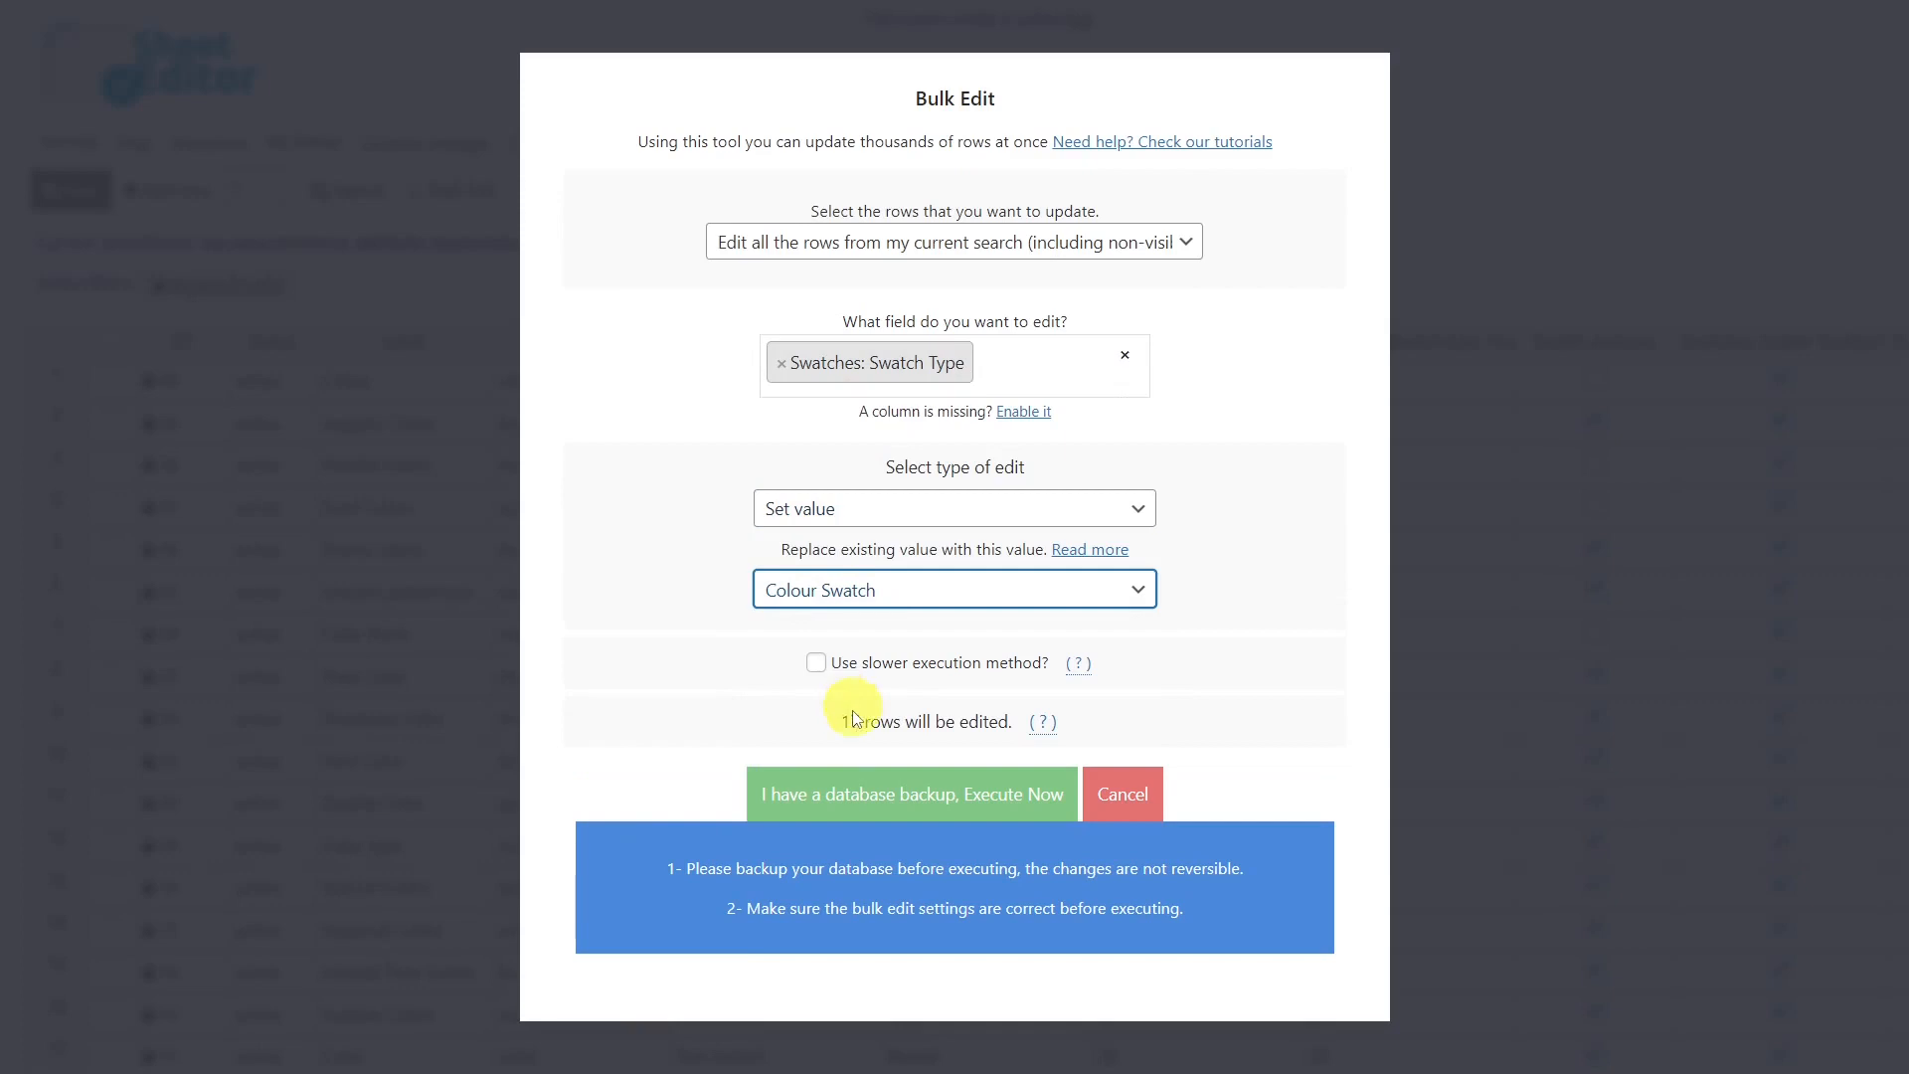
{"action": "left_click", "coordinate": [913, 790]}
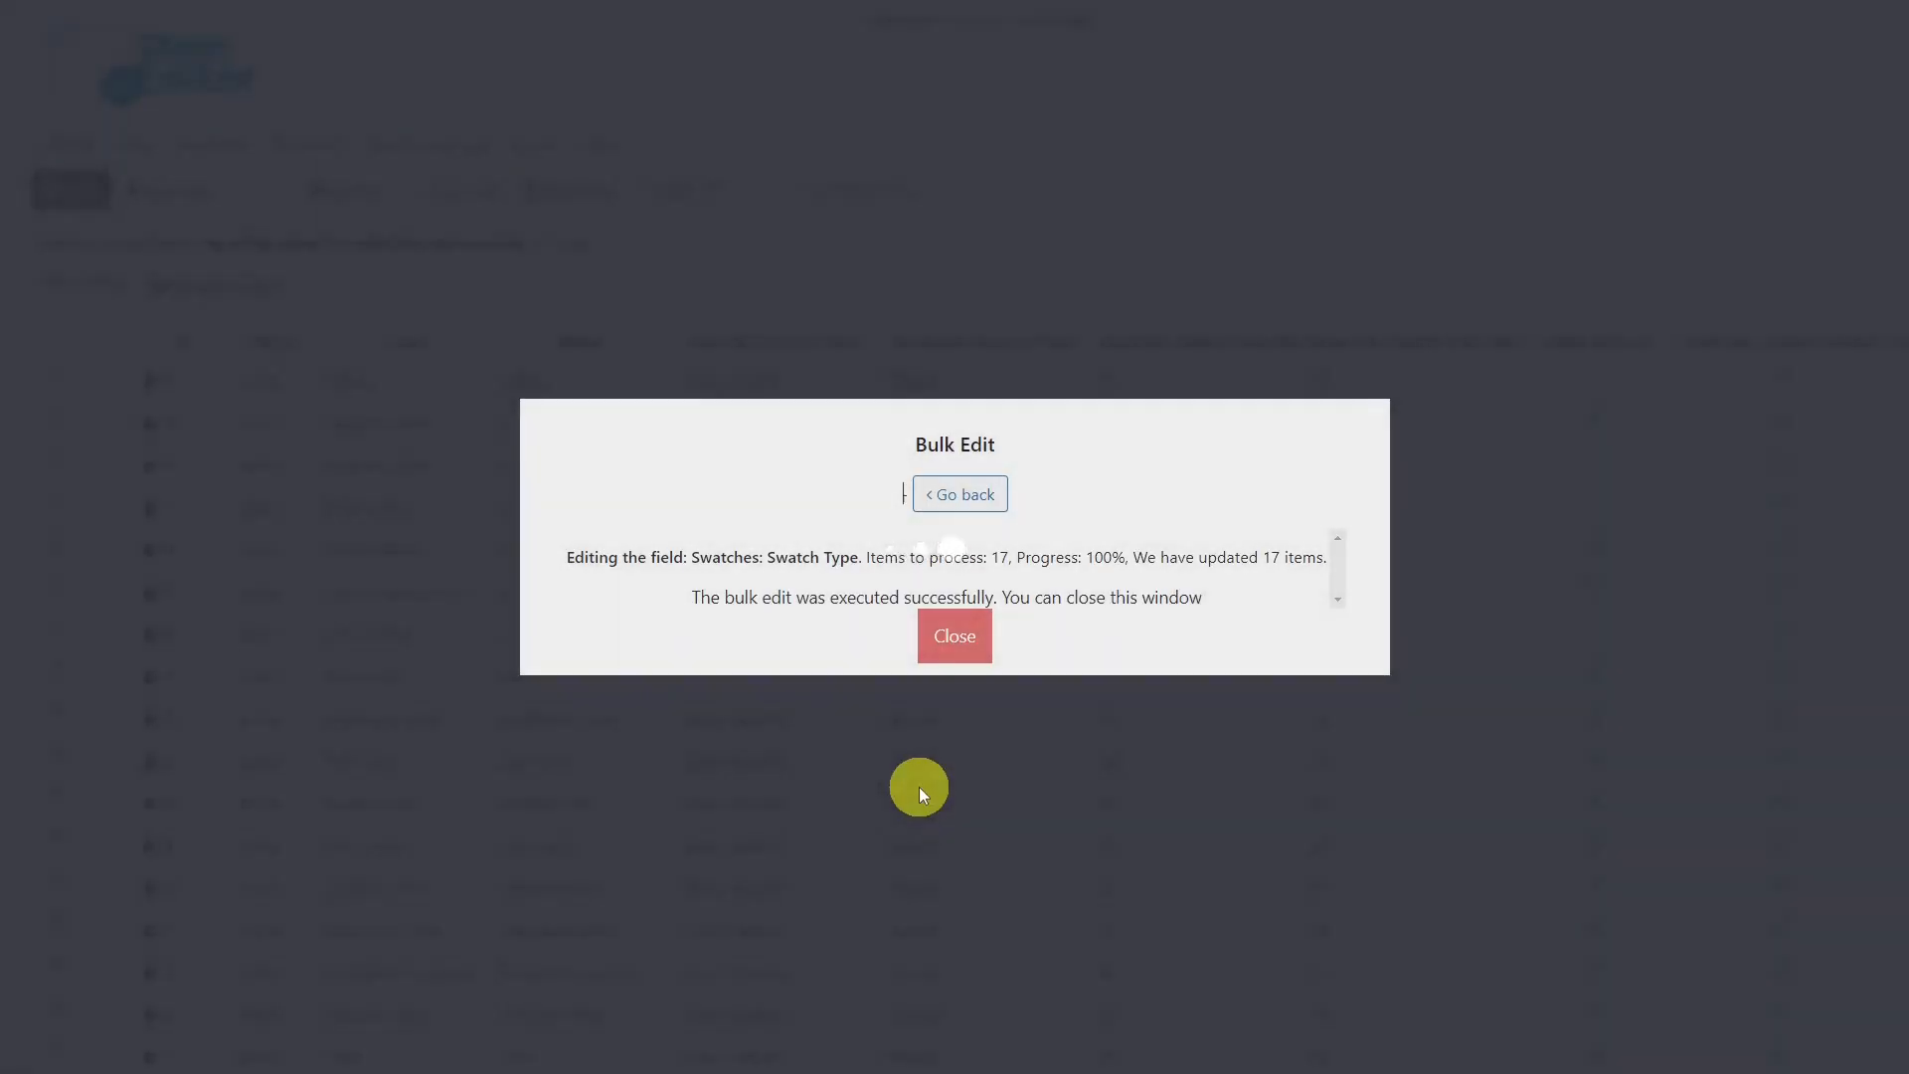
{"action": "left_click", "coordinate": [967, 639]}
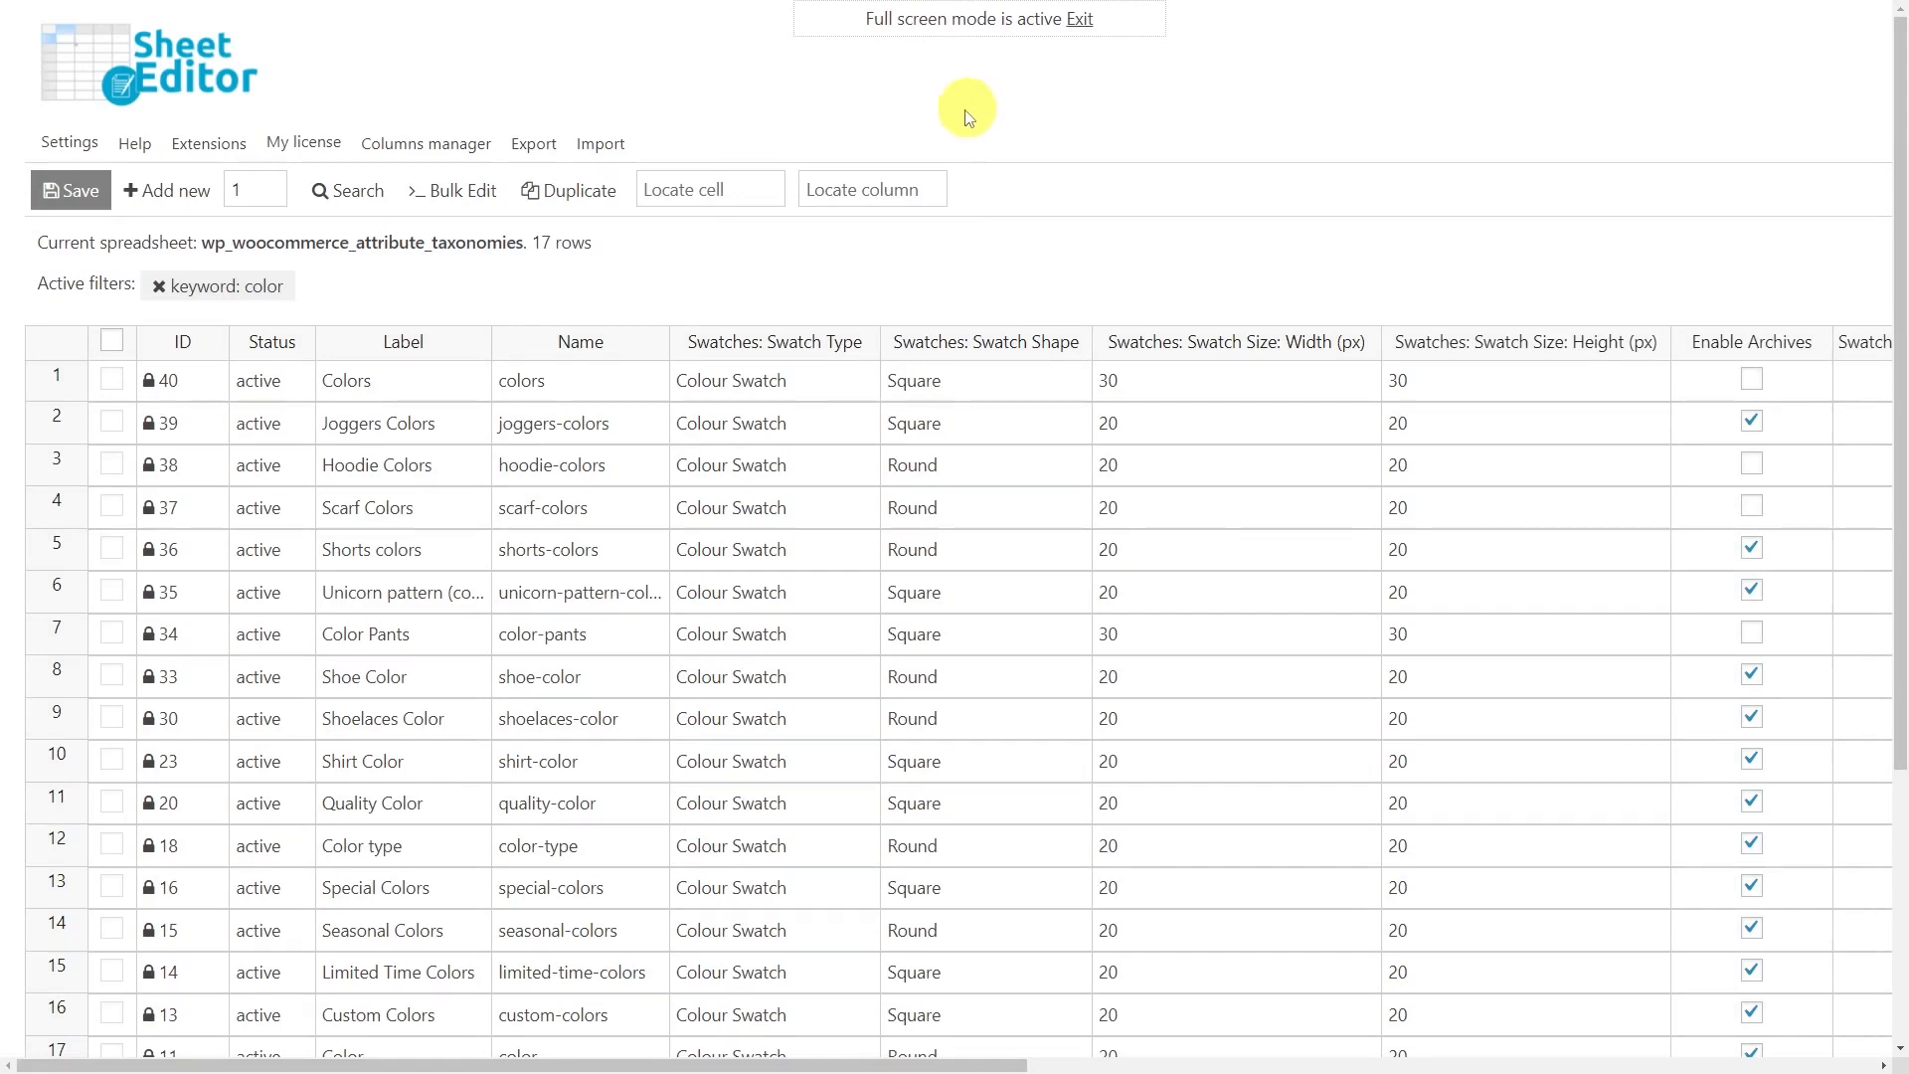
Start a bulk edit of all rows in the current search on the swatch width and height fields.
{"action": "left_click", "coordinate": [469, 196]}
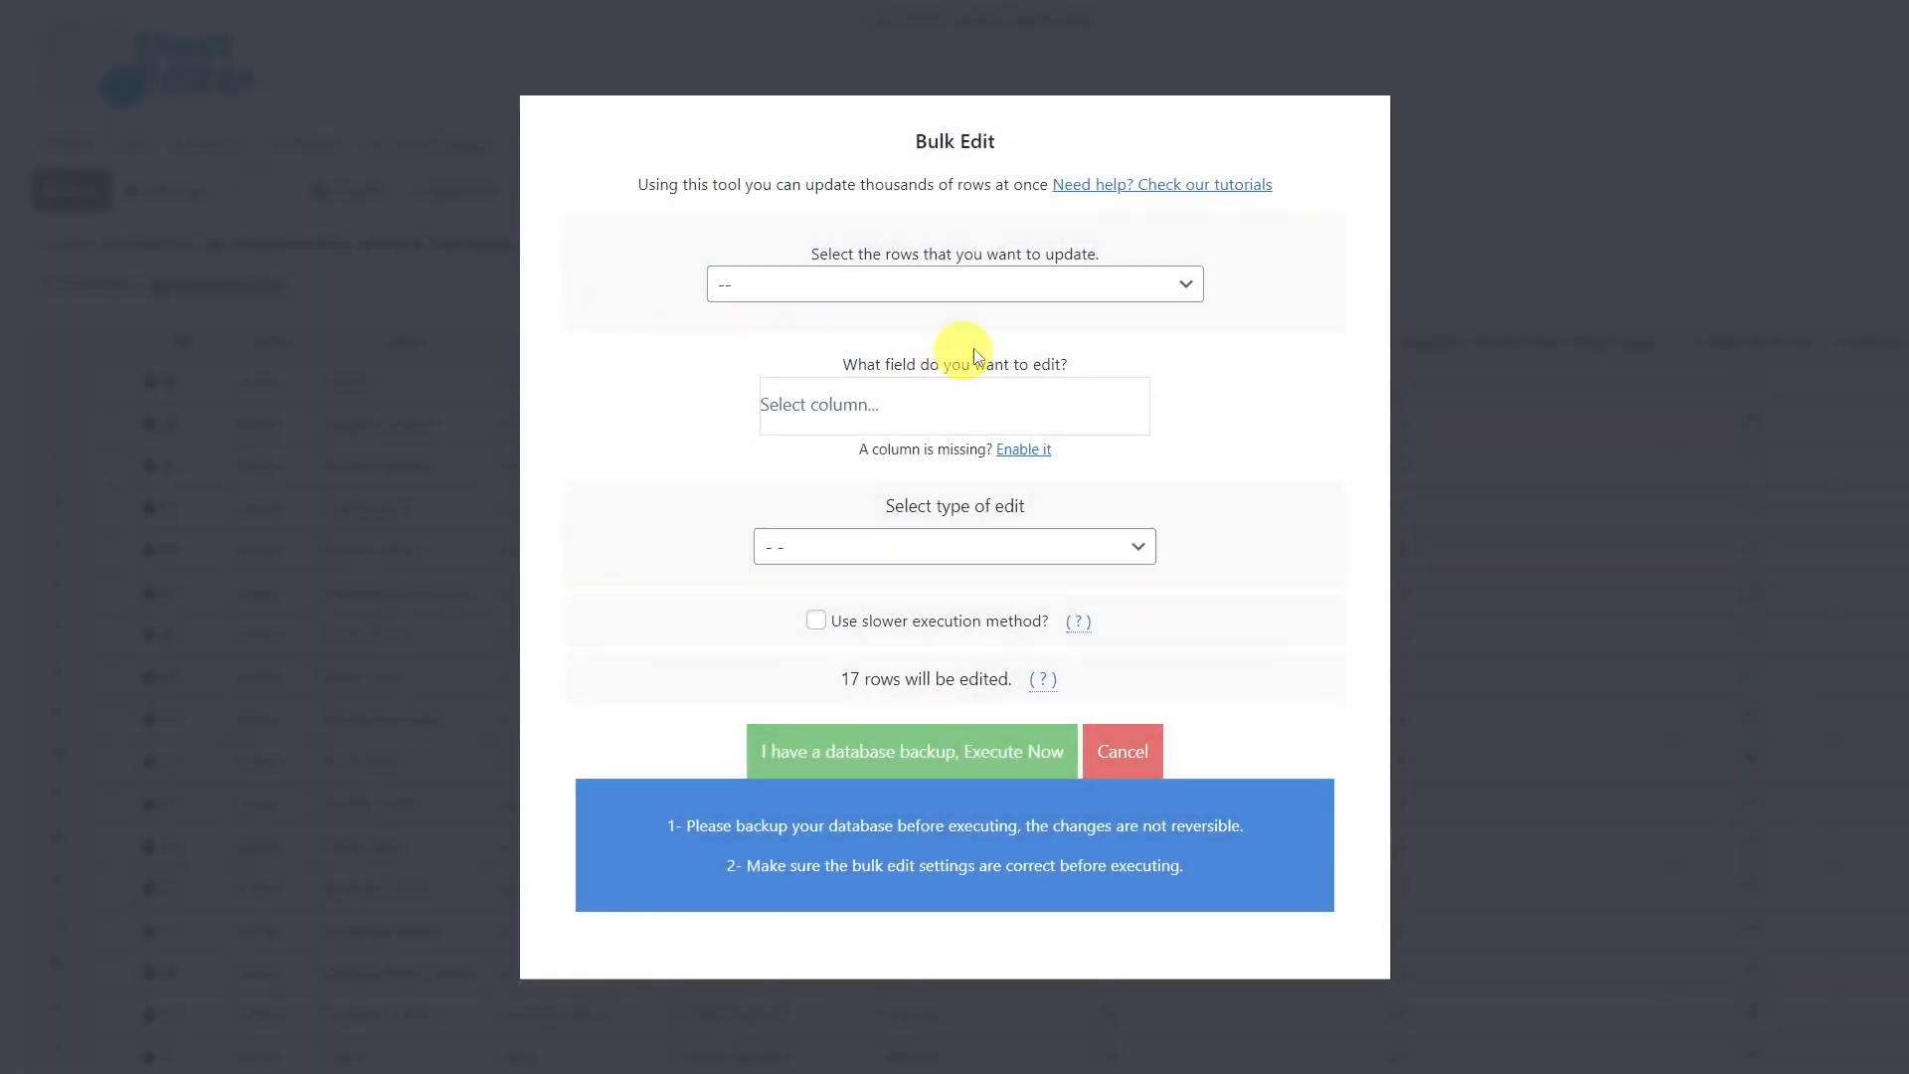
{"action": "left_click", "coordinate": [1191, 281]}
{"action": "left_click", "coordinate": [939, 342]}
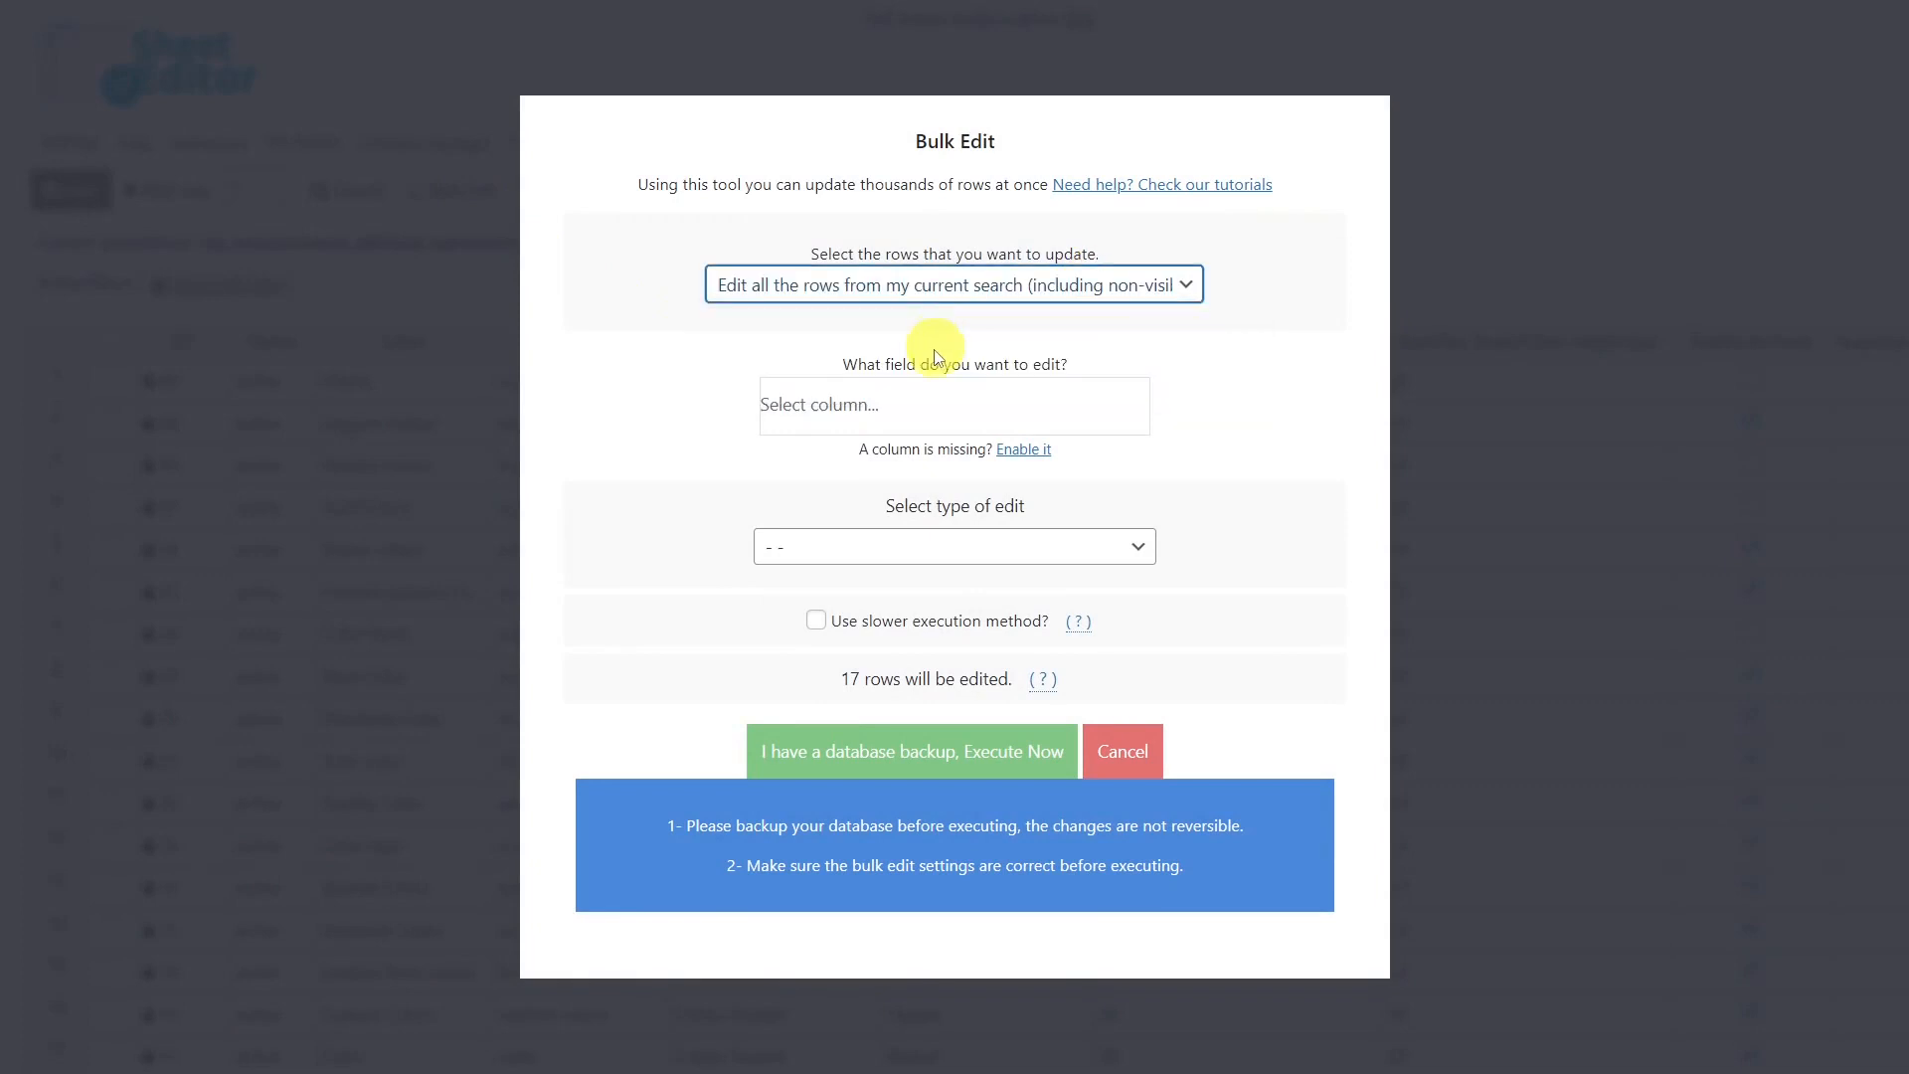
{"action": "left_click", "coordinate": [918, 399]}
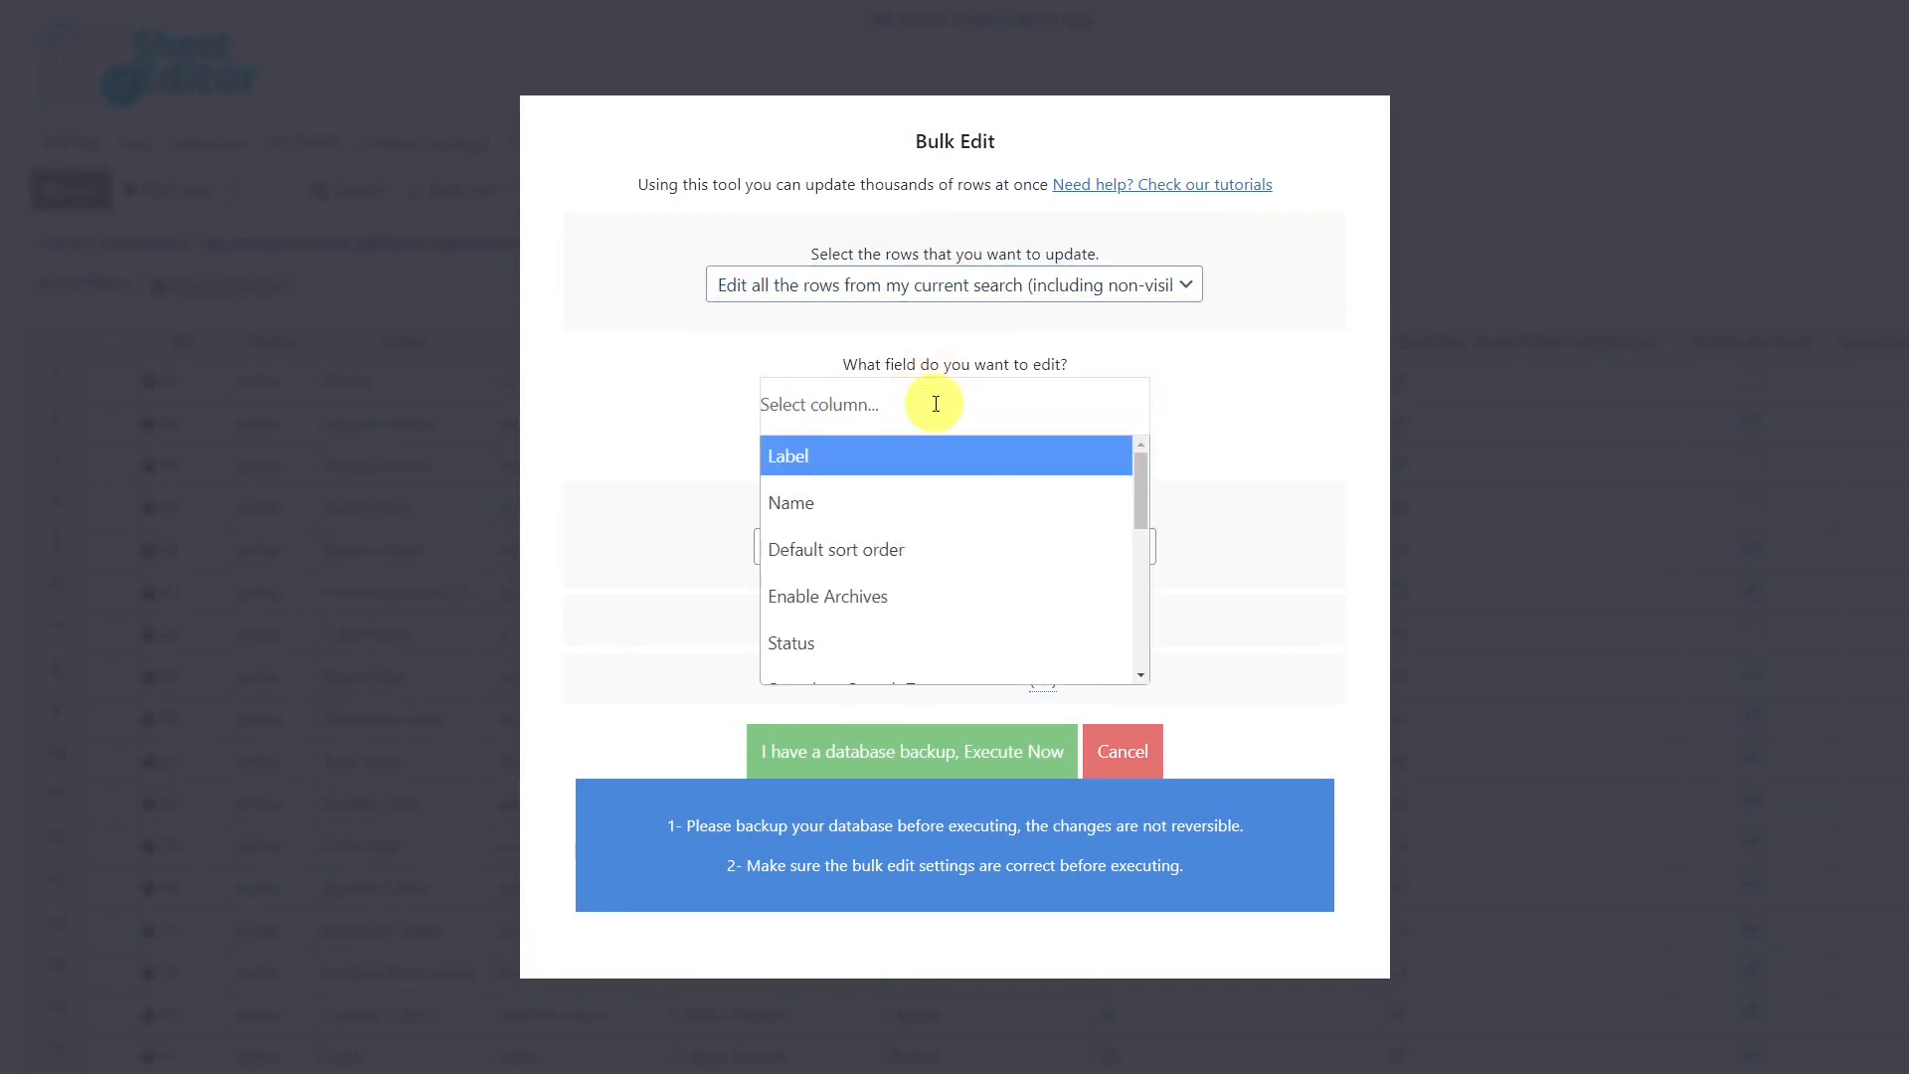
{"action": "type", "text": "px"}
{"action": "left_click", "coordinate": [954, 463]}
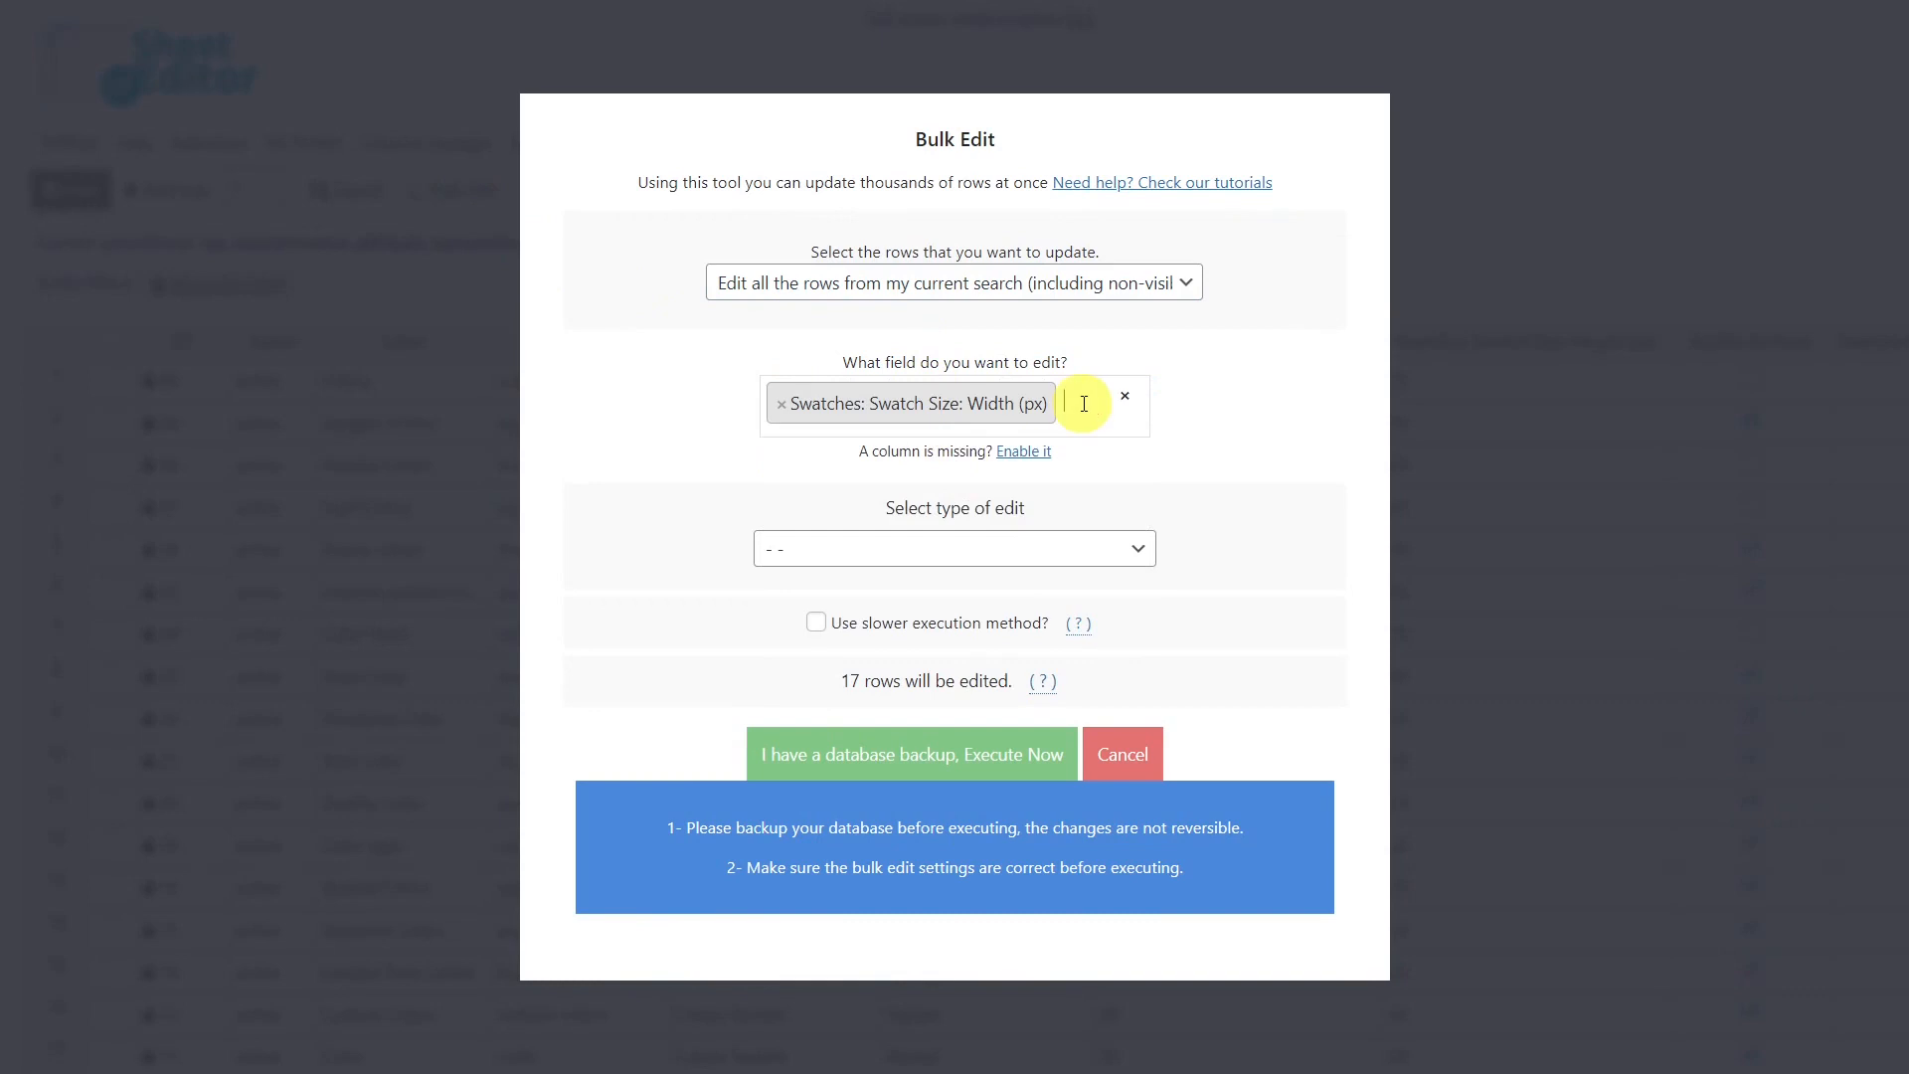
{"action": "left_click", "coordinate": [1084, 404]}
Set both swatch size fields to the value 30 and execute the bulk edit.
{"action": "left_click", "coordinate": [957, 593]}
{"action": "left_click", "coordinate": [952, 588]}
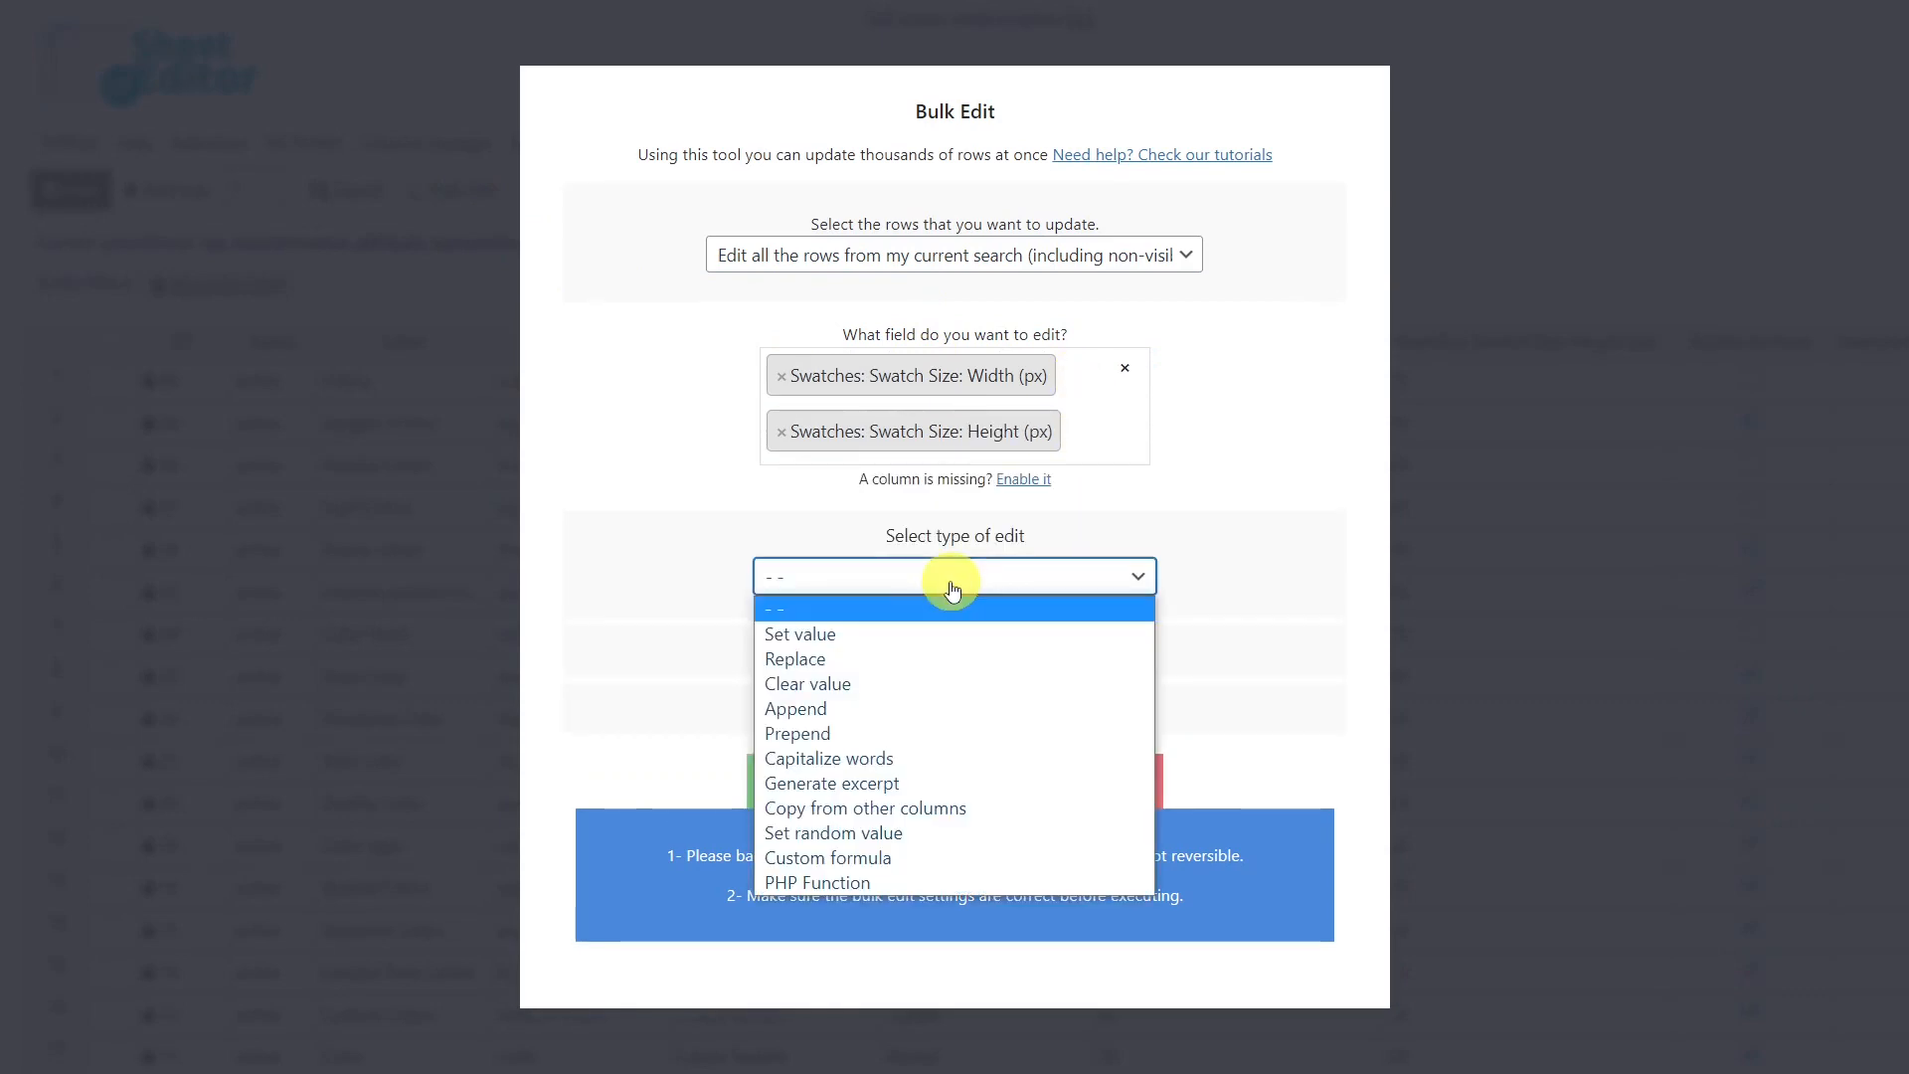
{"action": "left_click", "coordinate": [875, 633]}
{"action": "left_click", "coordinate": [878, 620]}
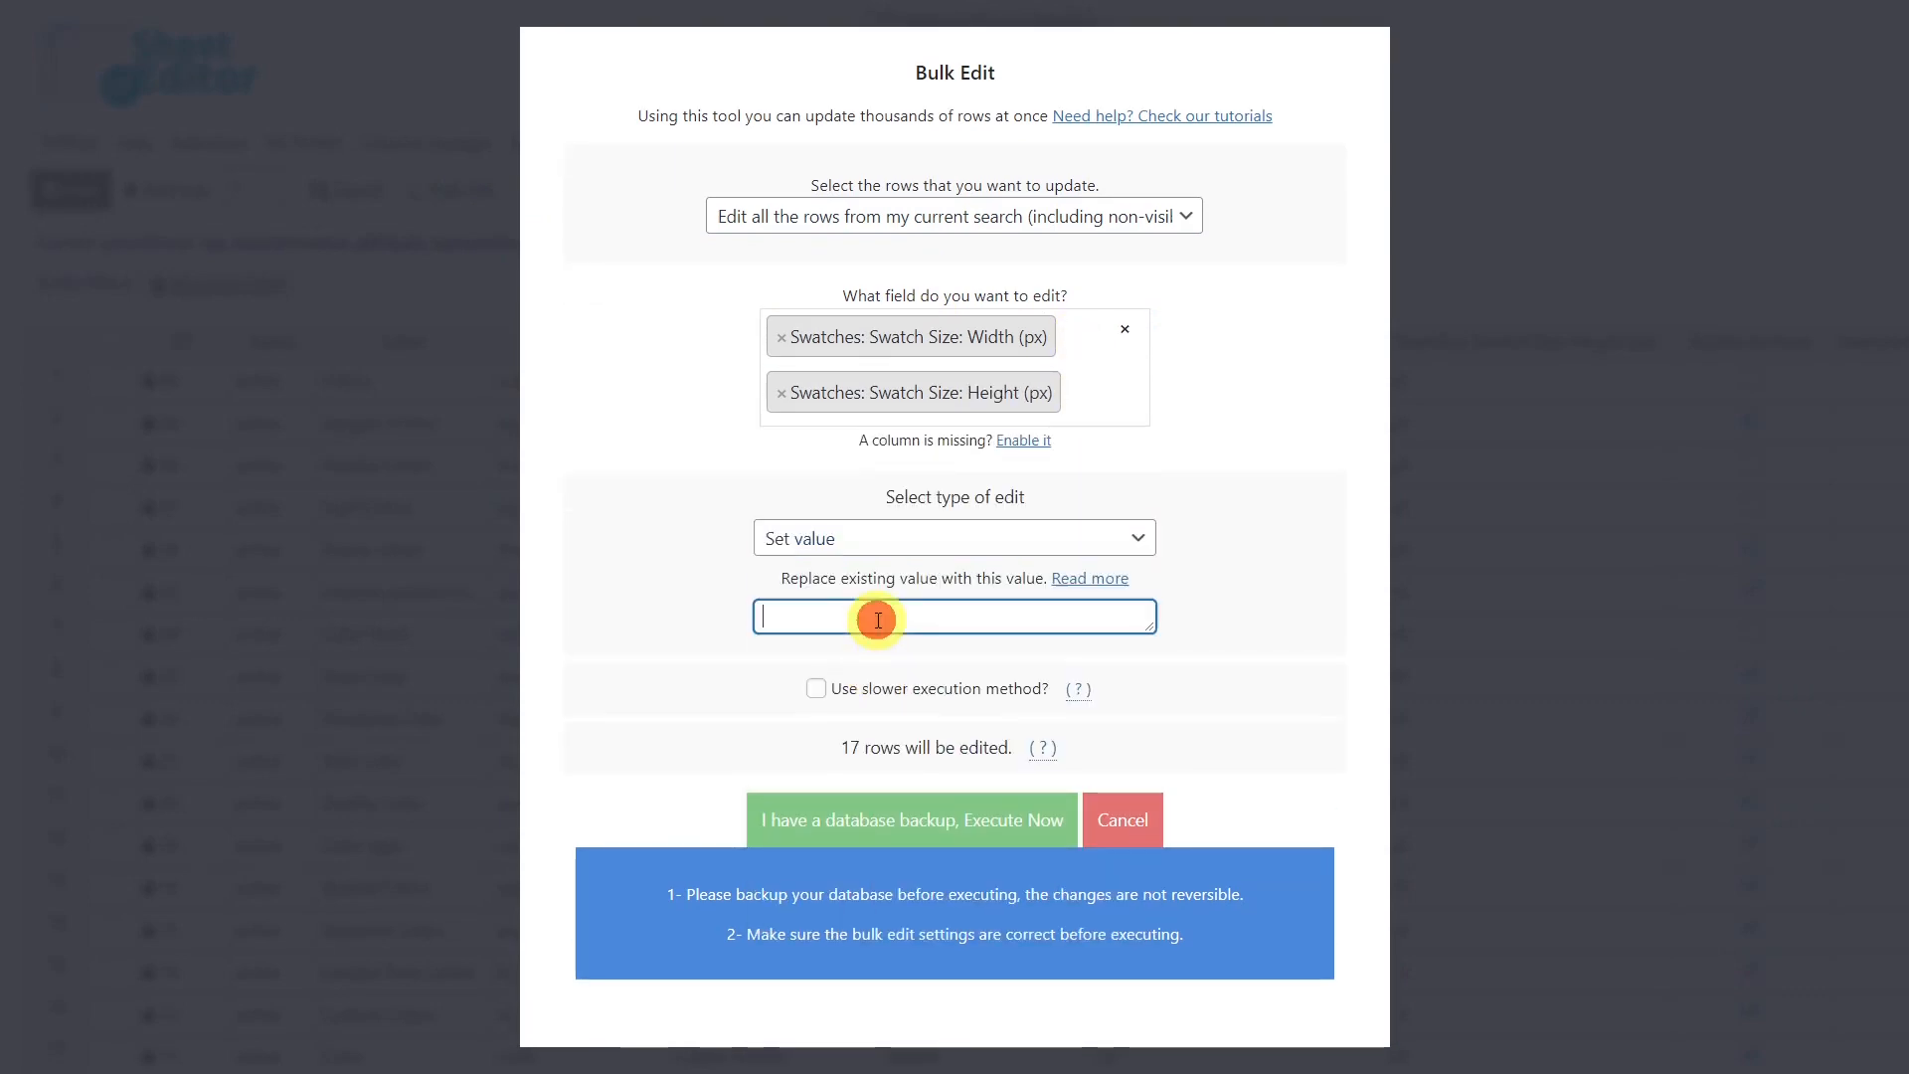
{"action": "type", "text": "30"}
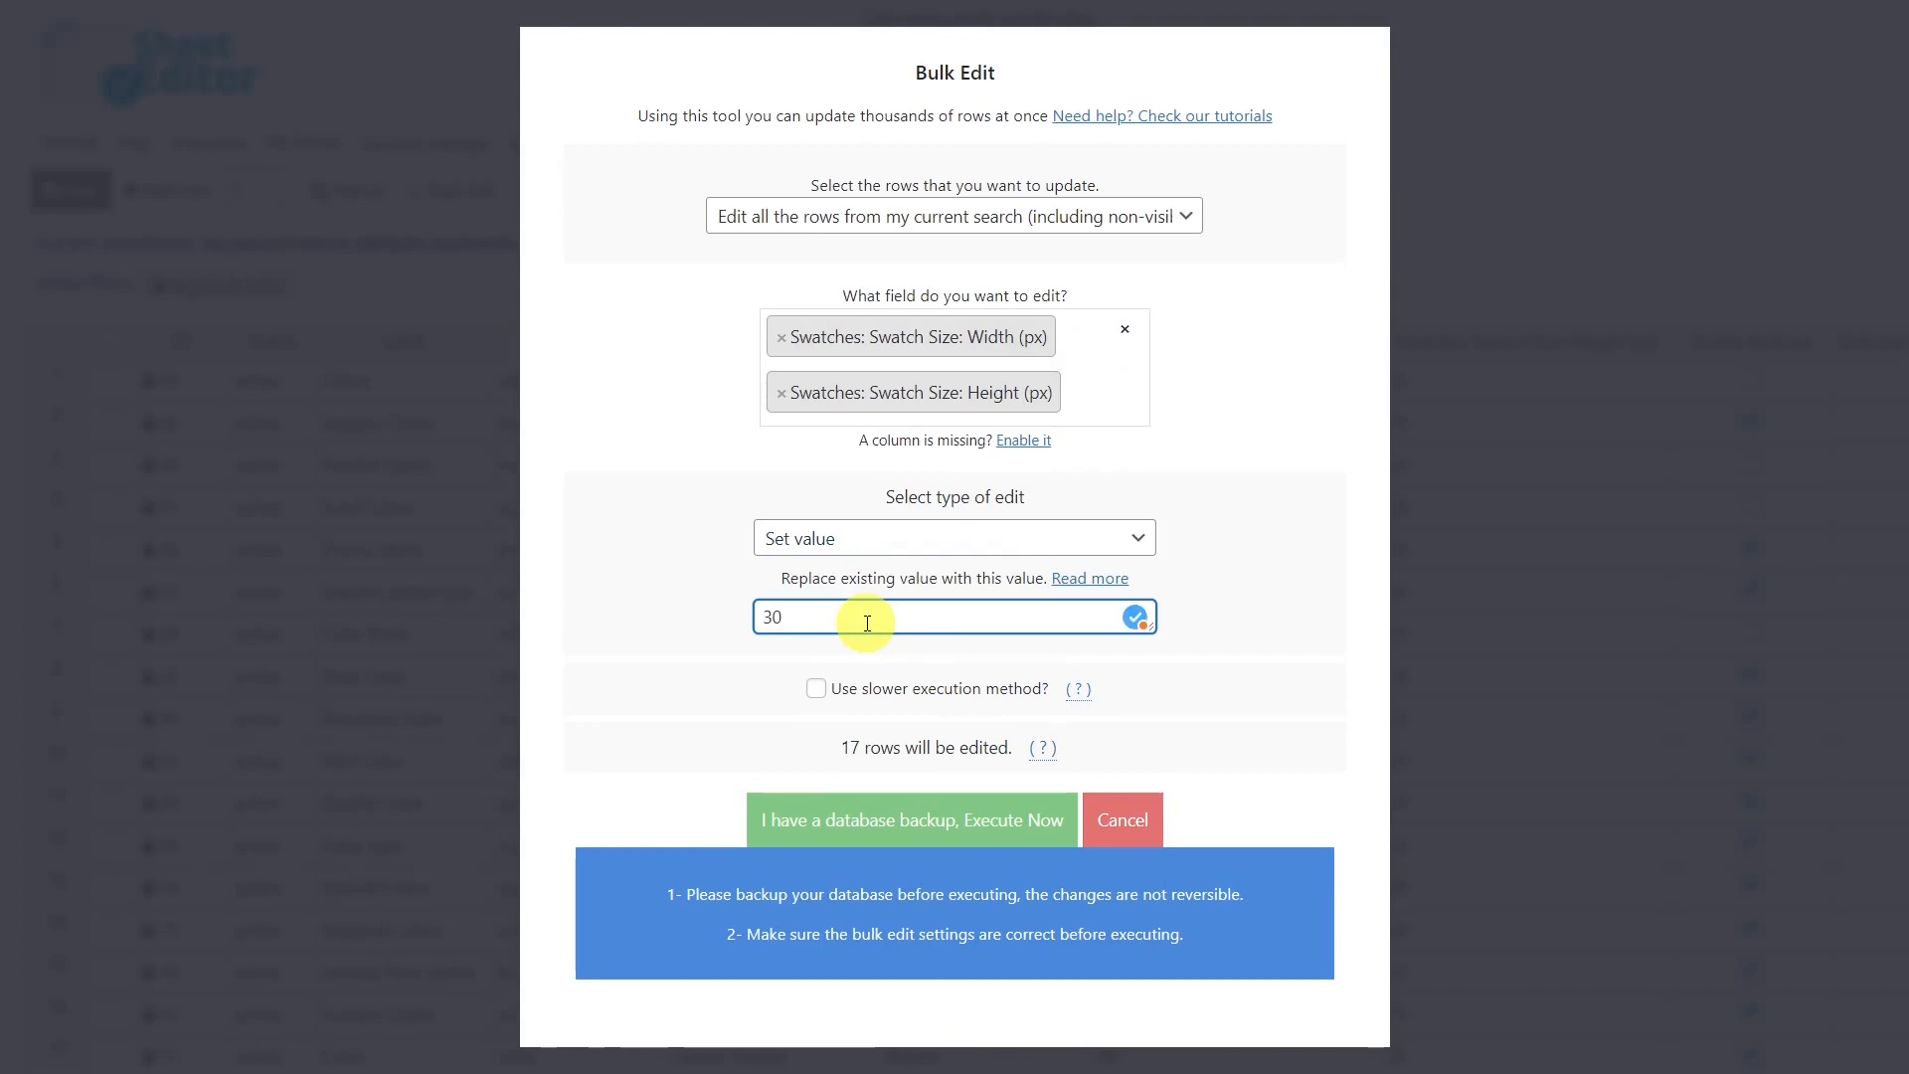
{"action": "left_click", "coordinate": [915, 826]}
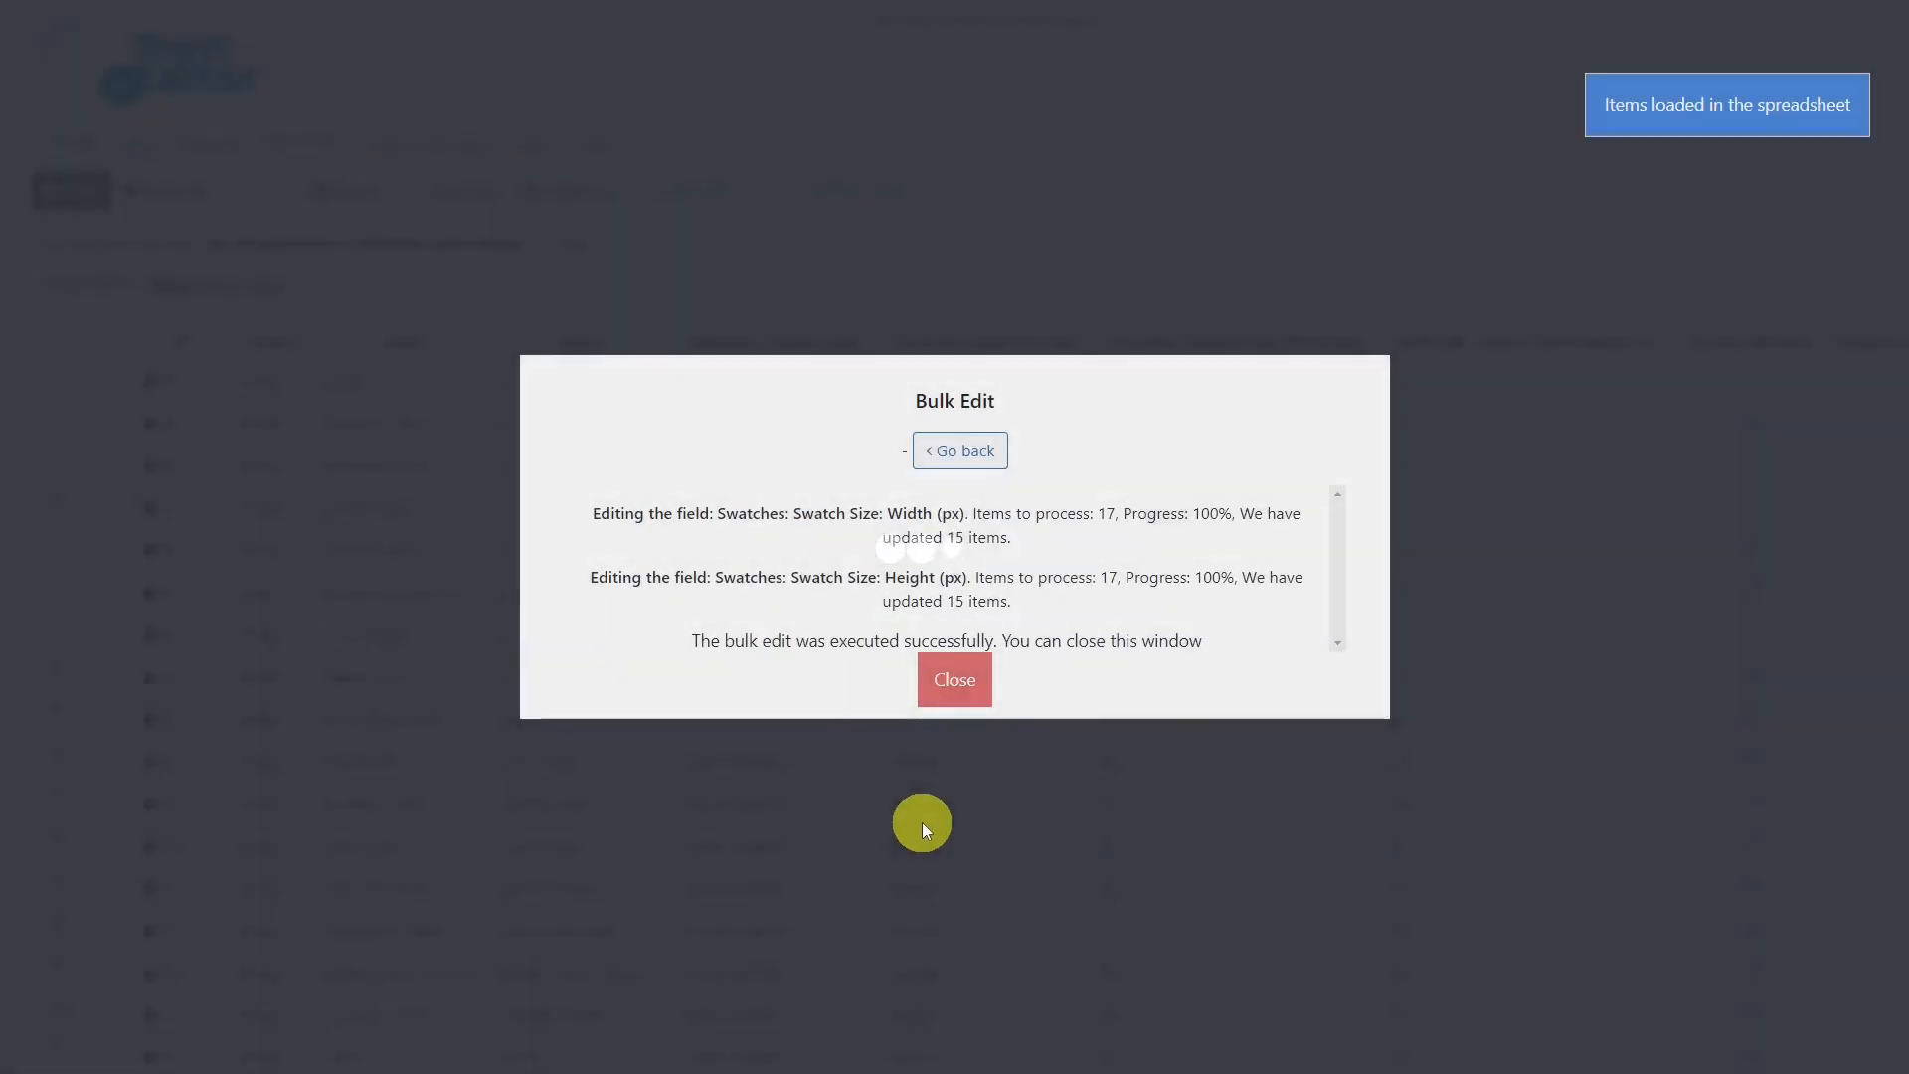
{"action": "left_click", "coordinate": [955, 678]}
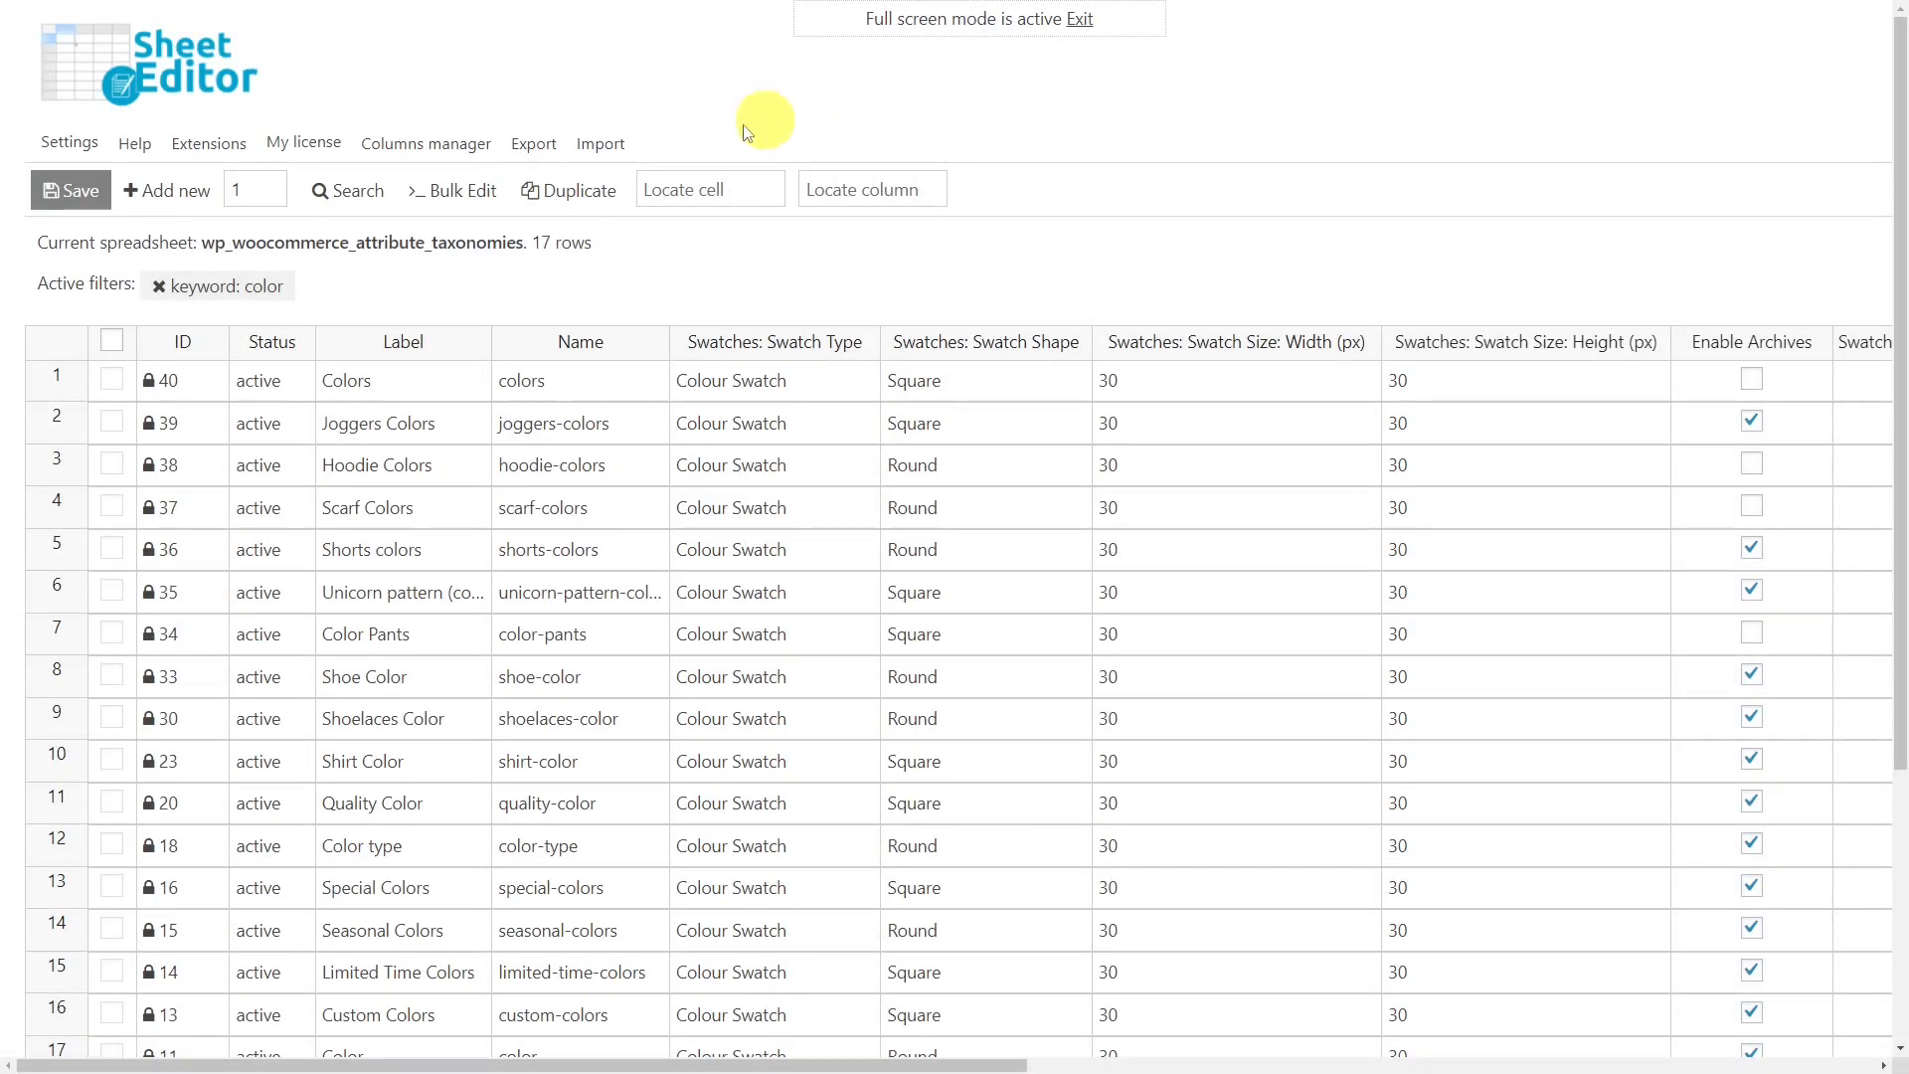
Bulk edit all rows from the current search, setting Swatches: Swatch Shape to Round.
{"action": "left_click", "coordinate": [460, 189]}
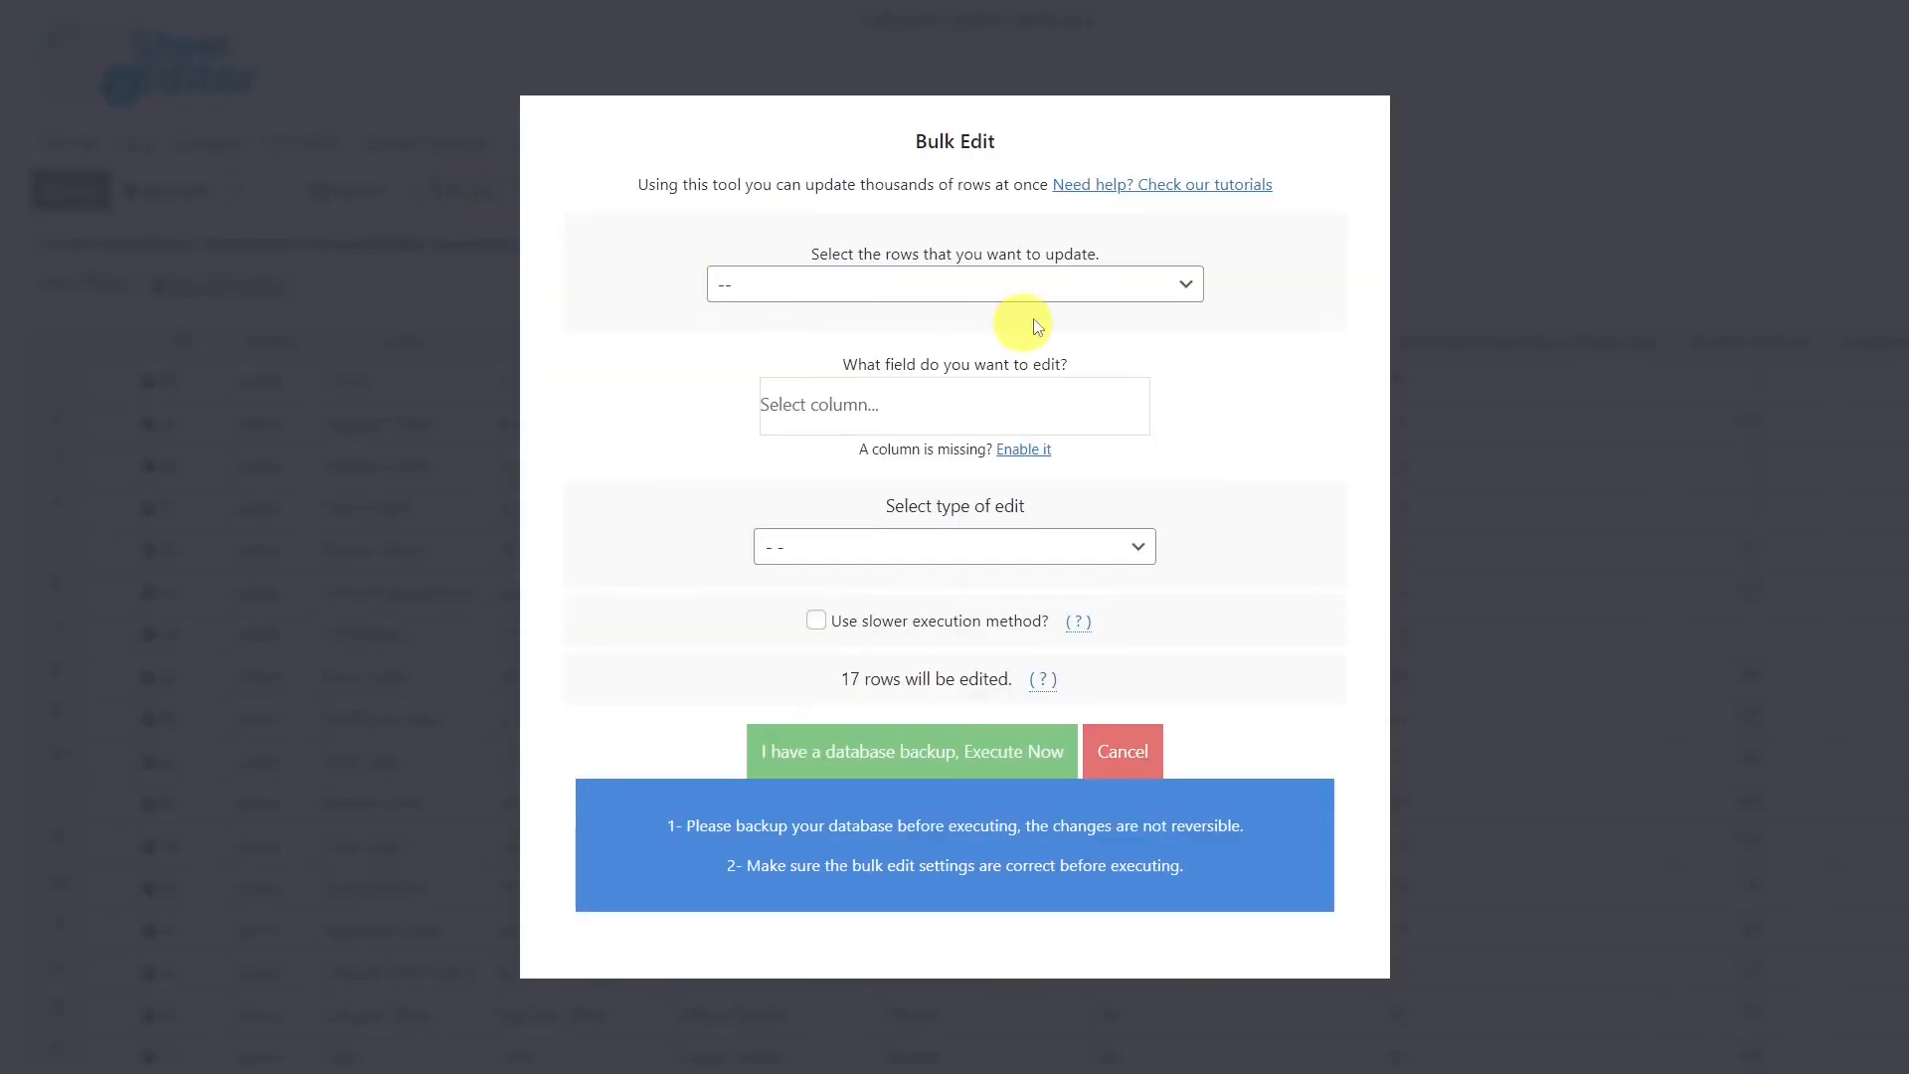
{"action": "left_click", "coordinate": [1121, 286]}
{"action": "left_click", "coordinate": [885, 343]}
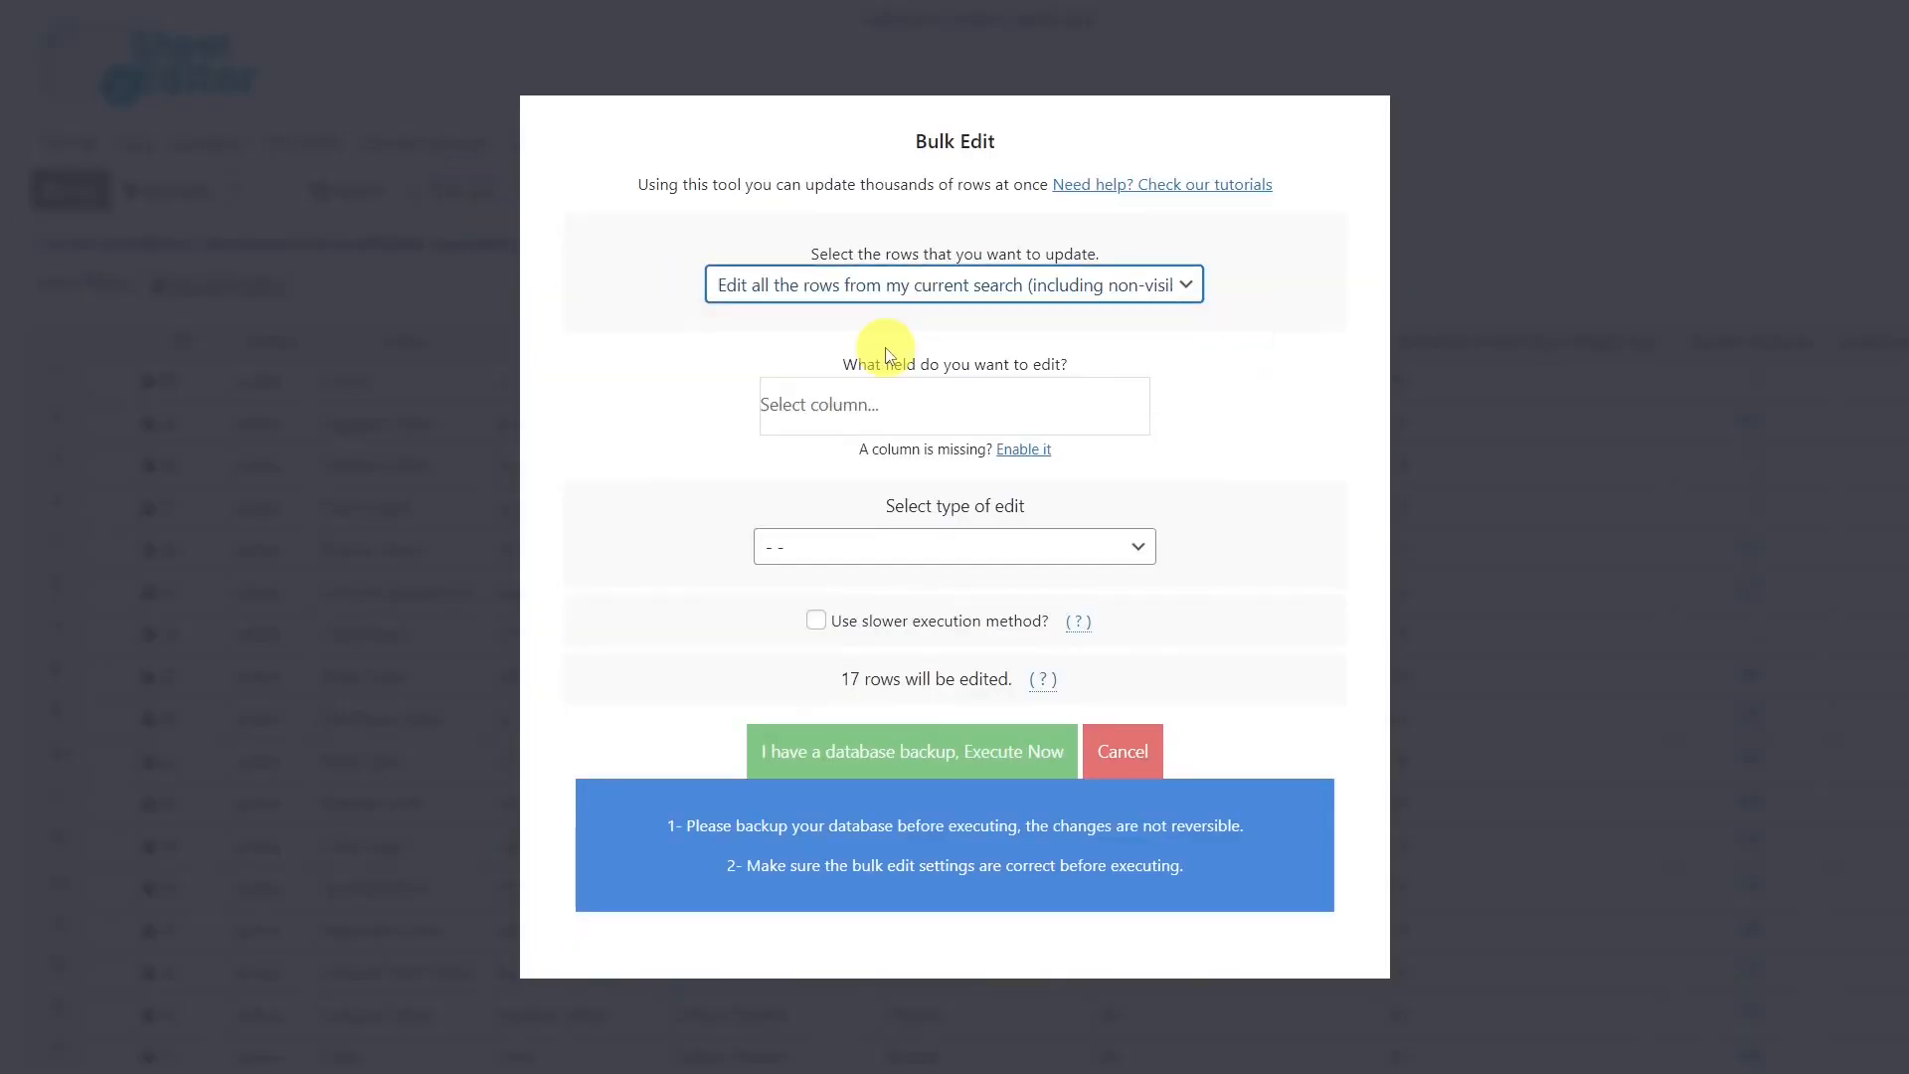
{"action": "left_click", "coordinate": [886, 403]}
{"action": "type", "text": "sh"}
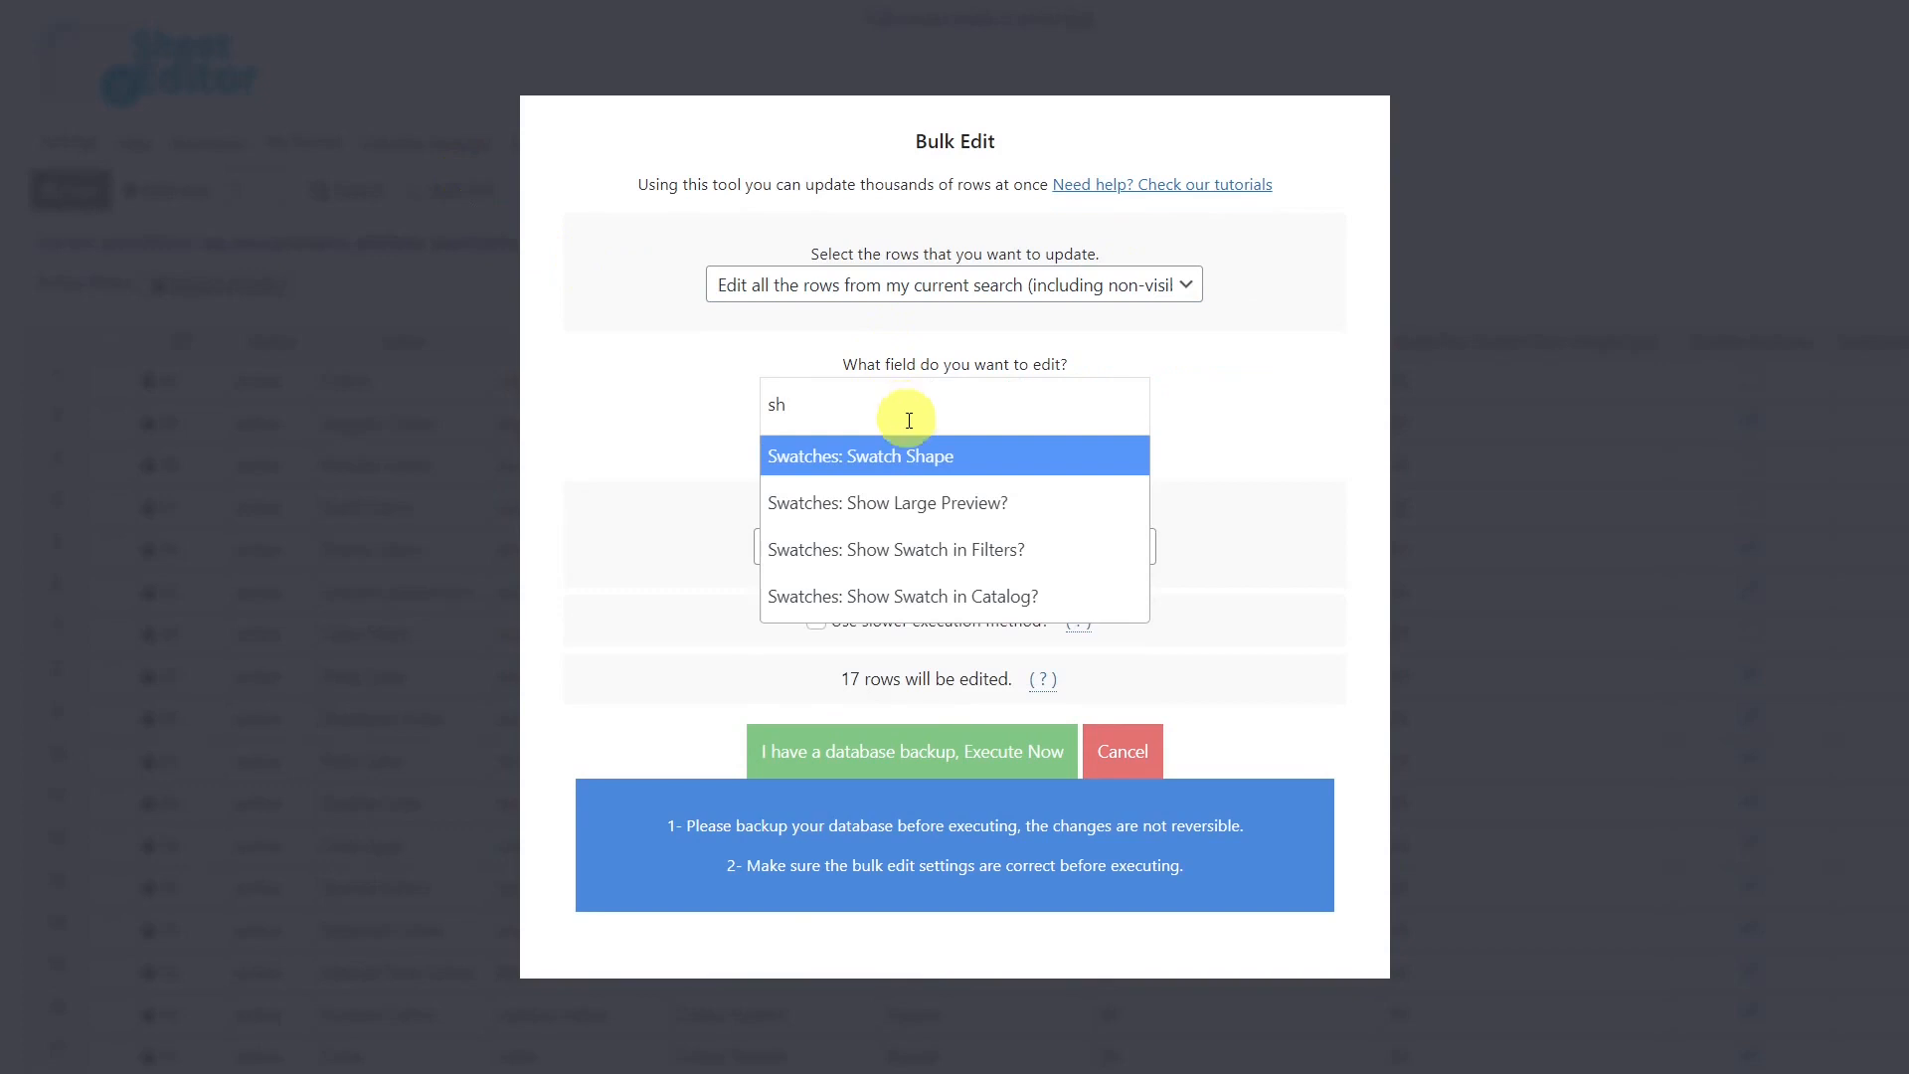
{"action": "left_click", "coordinate": [906, 460]}
{"action": "left_click", "coordinate": [960, 560]}
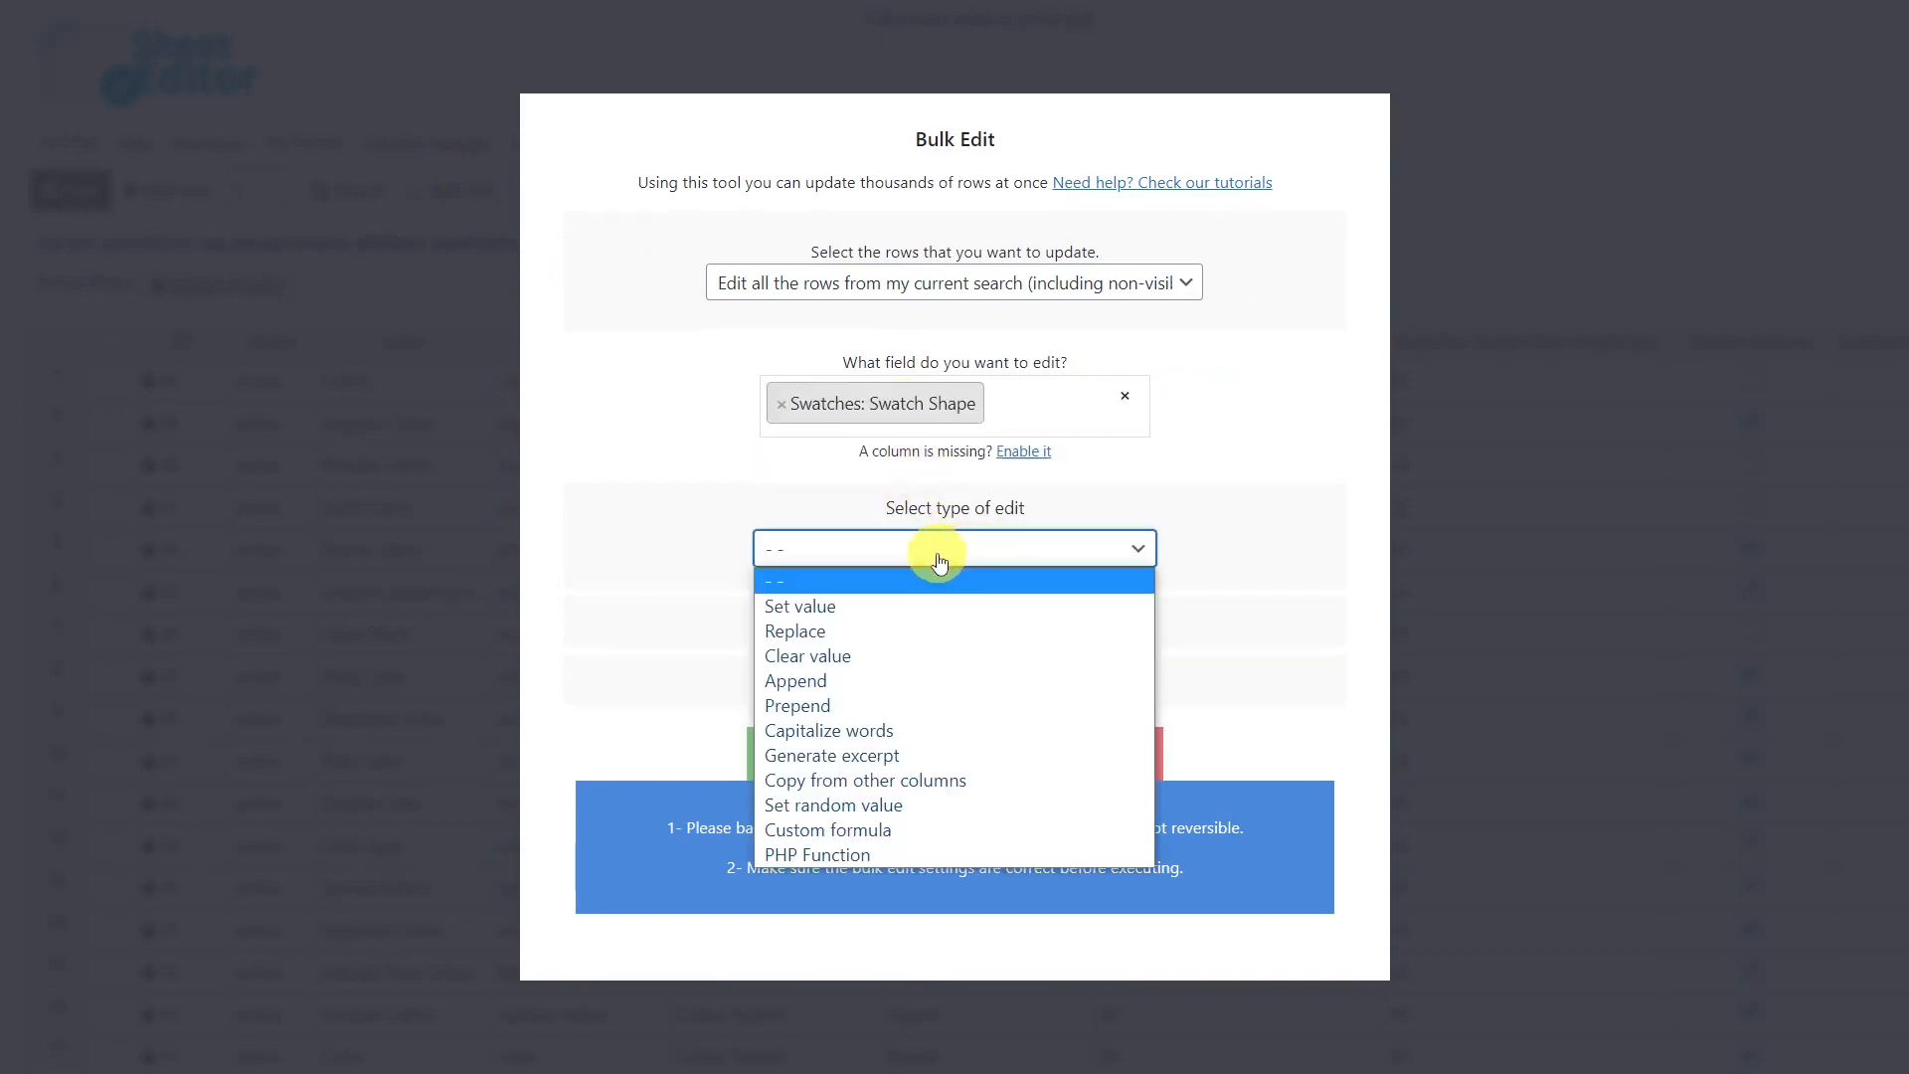
{"action": "left_click", "coordinate": [881, 605]}
{"action": "left_click", "coordinate": [899, 592]}
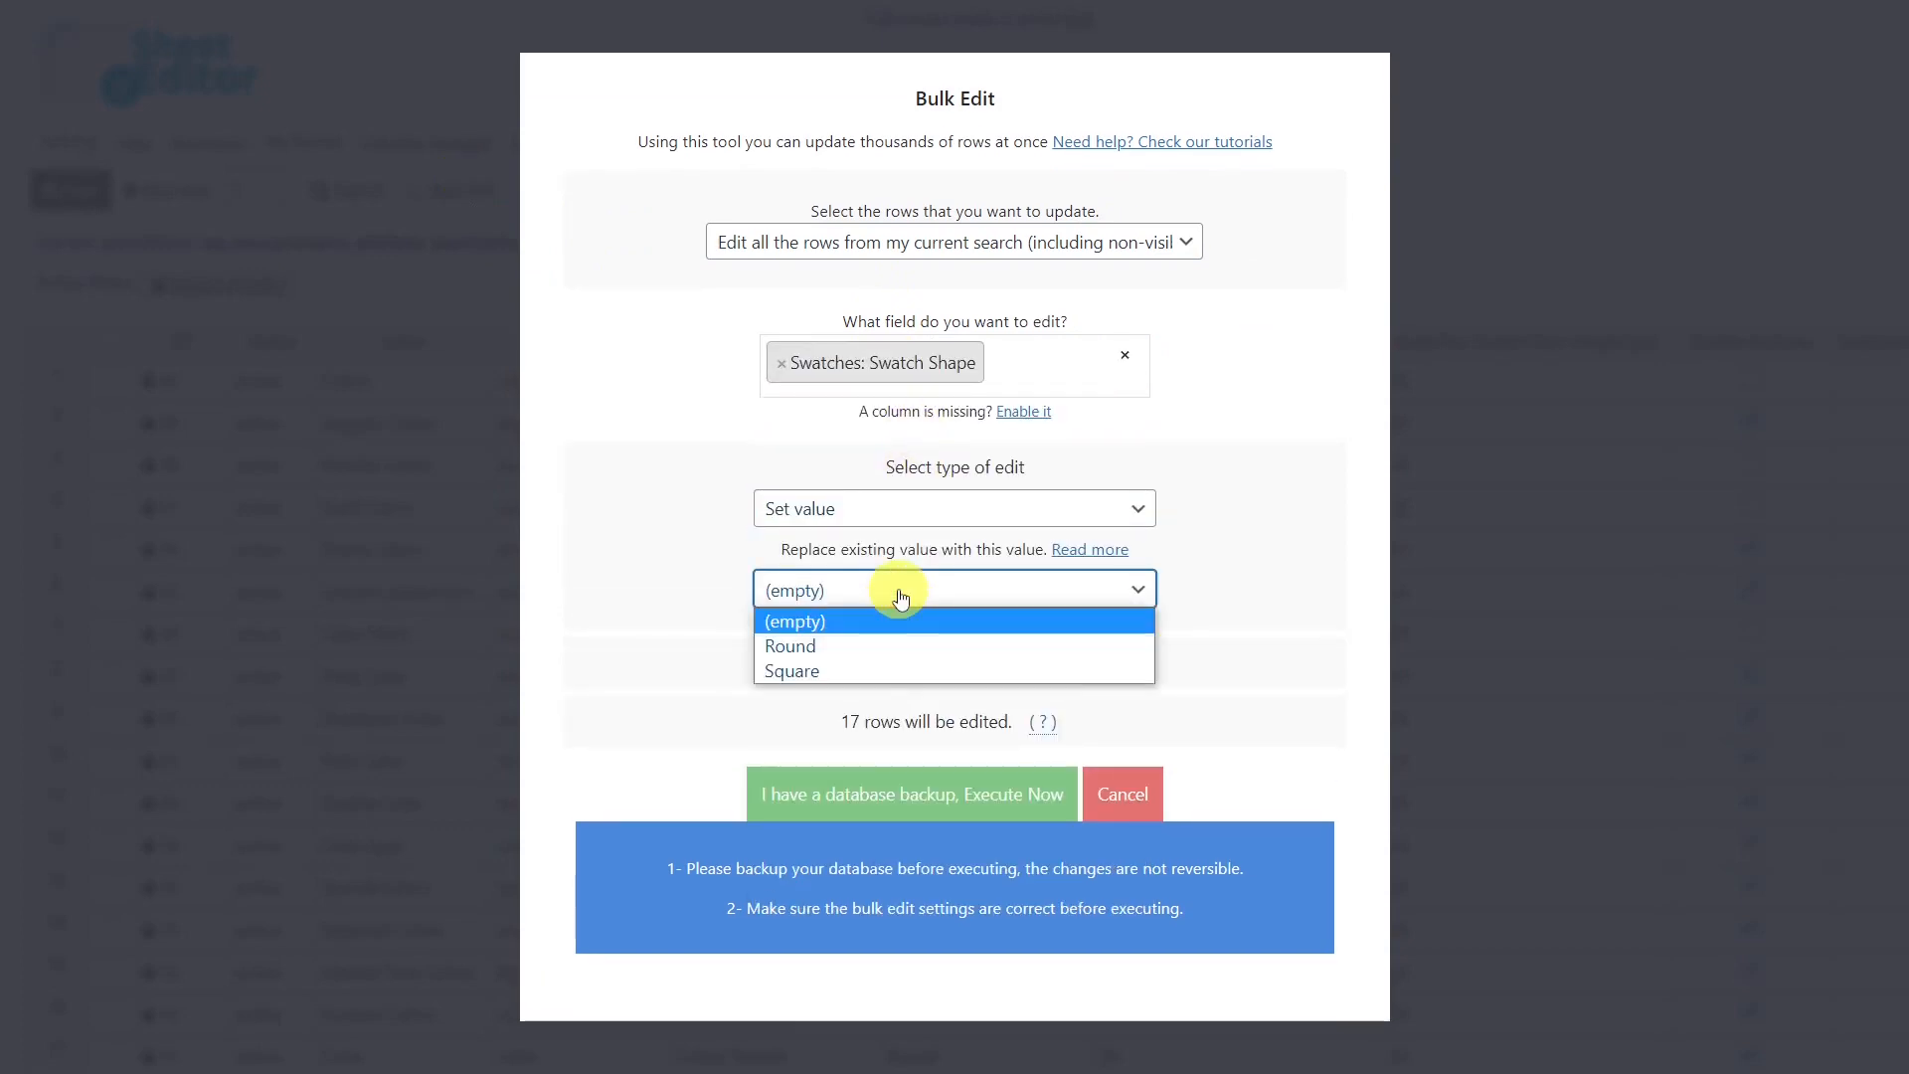
{"action": "left_click", "coordinate": [885, 645]}
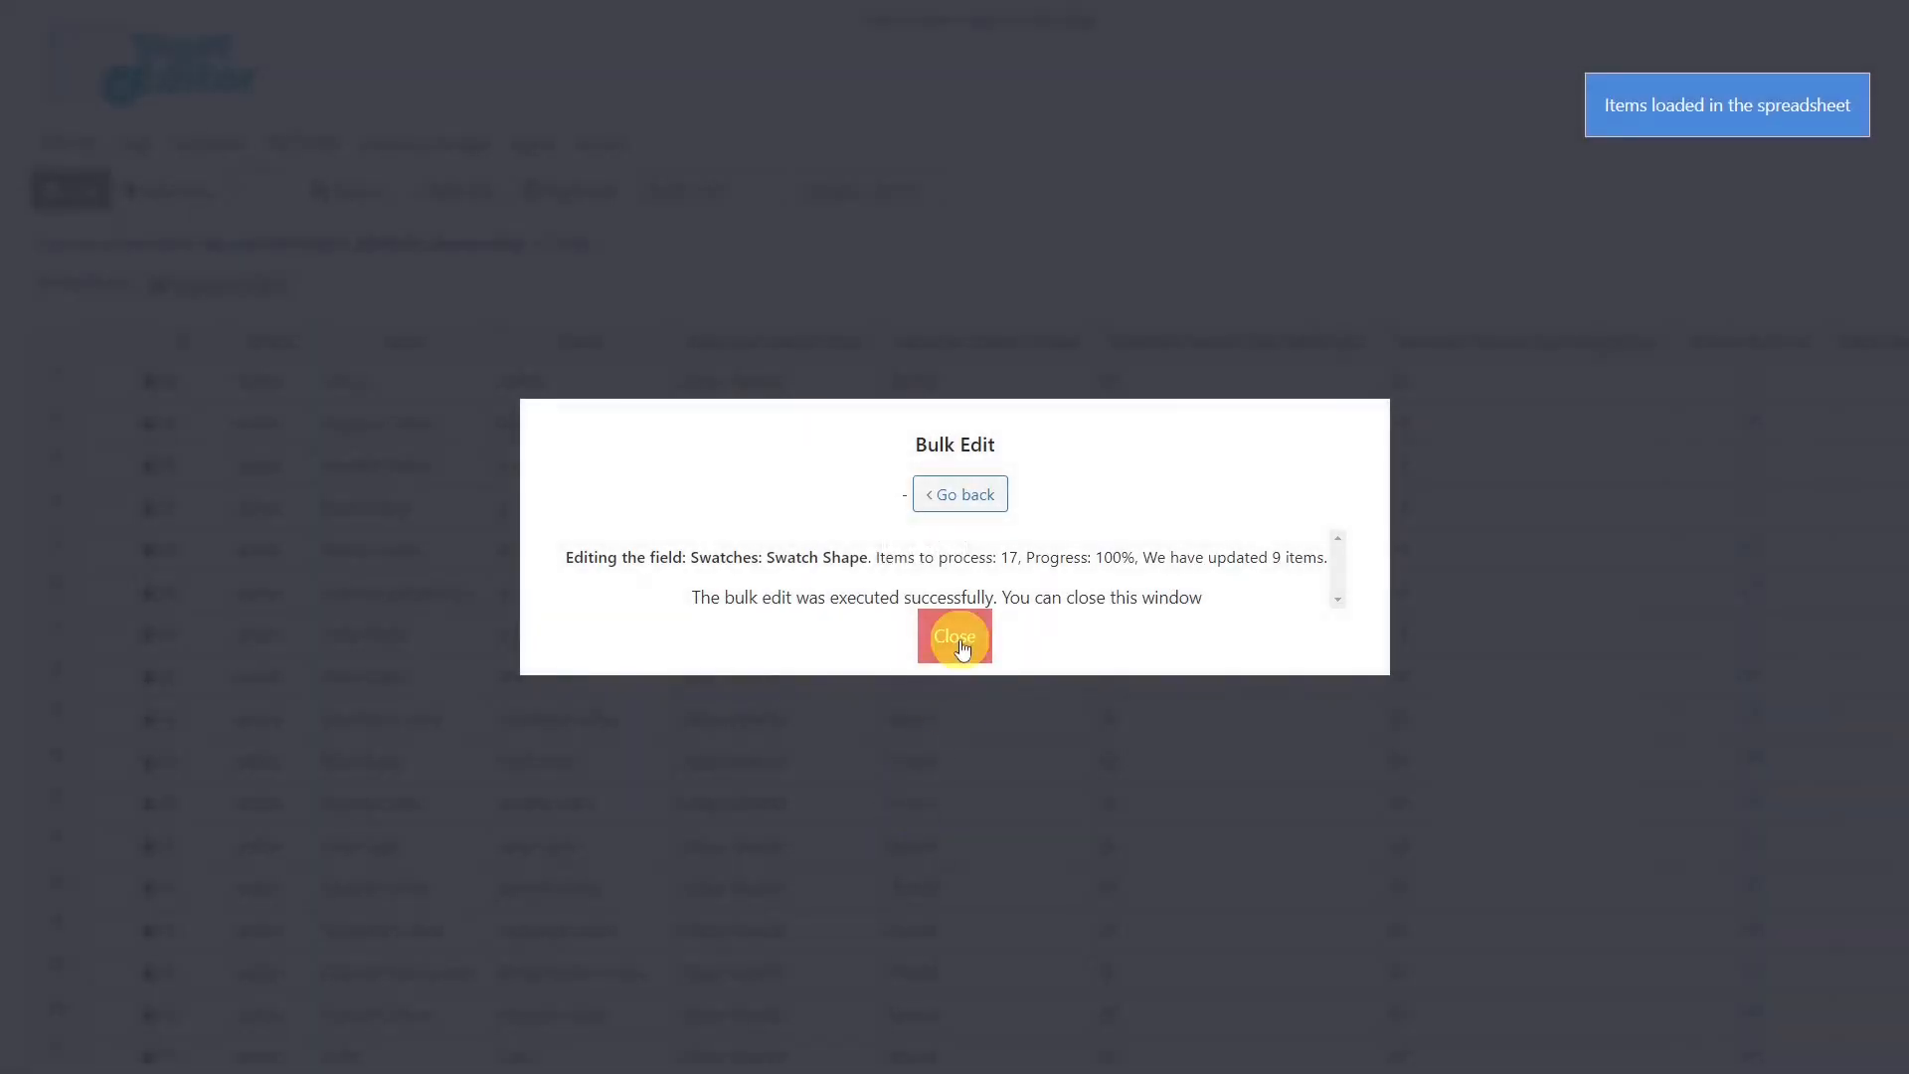
Start a bulk edit of all rows in the current search on the Swatches: Enable Tooltips? field.
{"action": "left_click", "coordinate": [955, 634]}
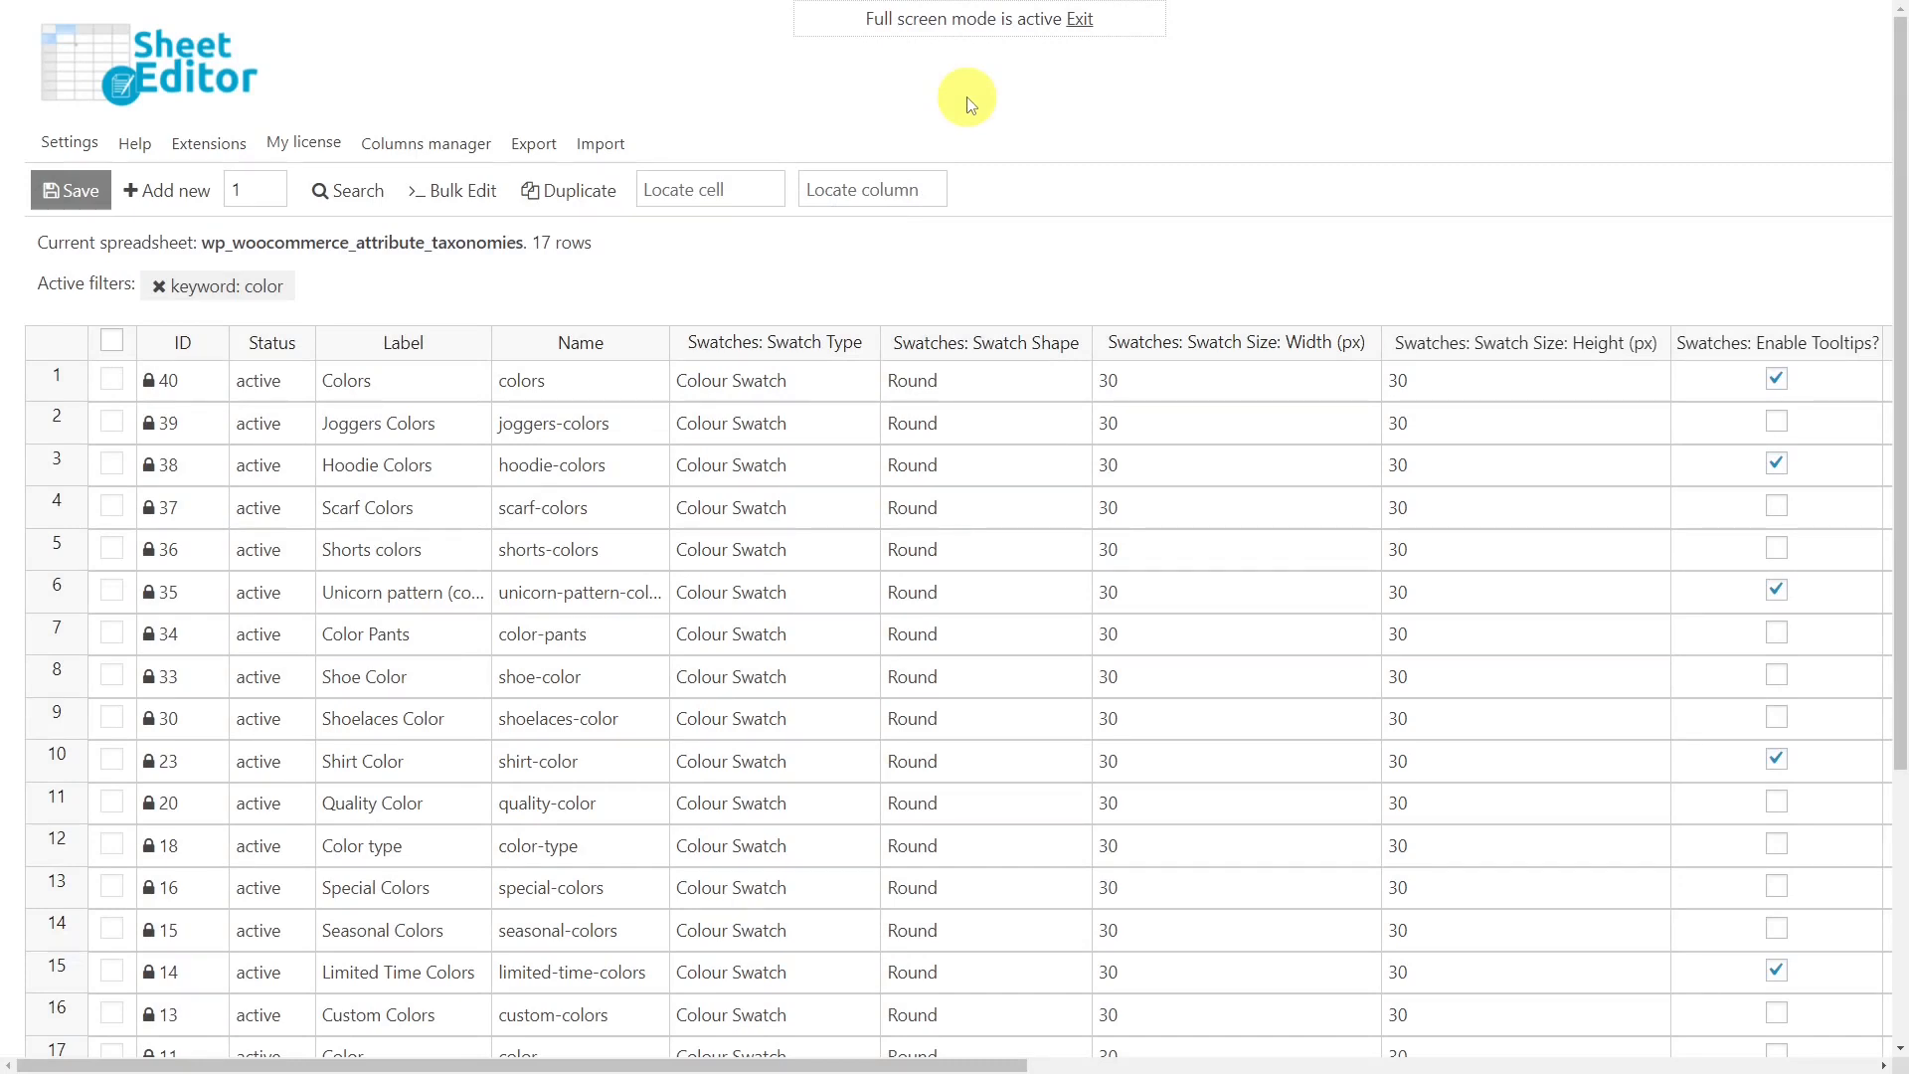
{"action": "left_click", "coordinate": [455, 193]}
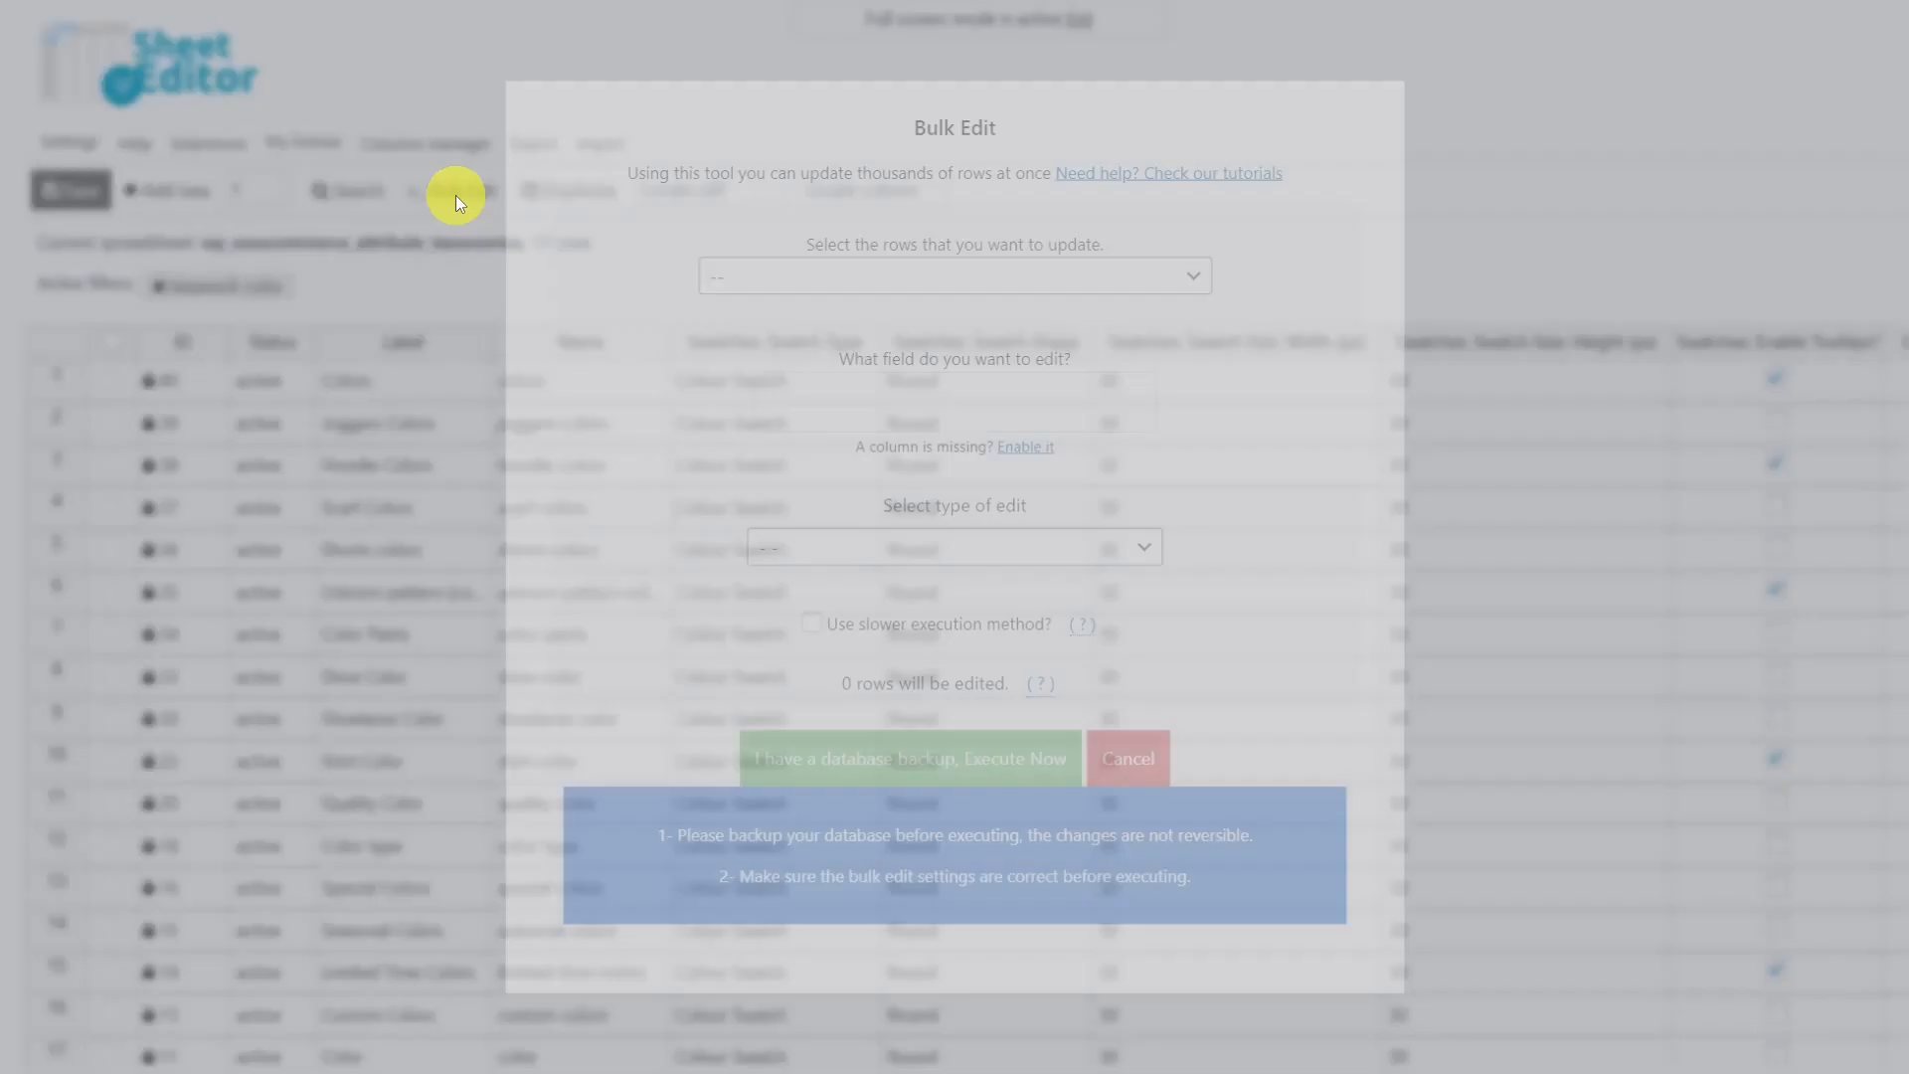
{"action": "left_click", "coordinate": [1024, 282]}
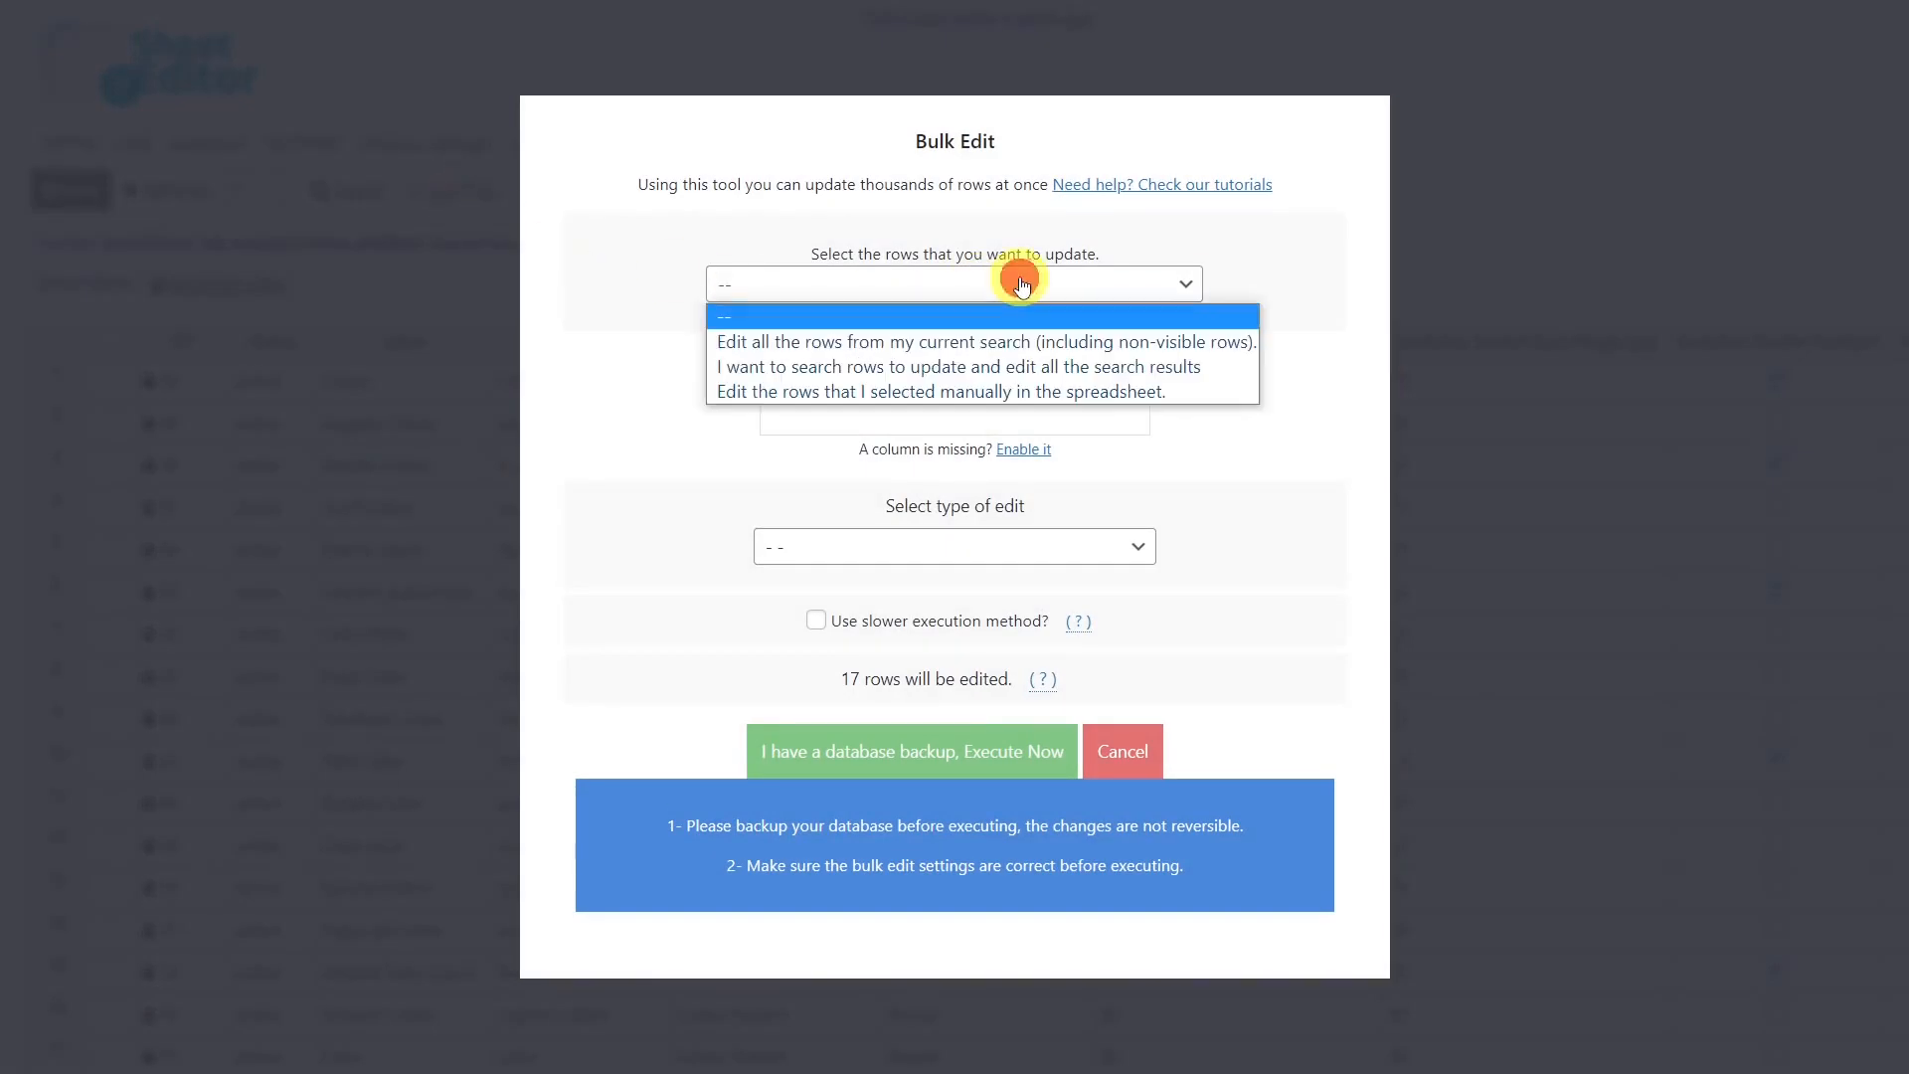
{"action": "left_click", "coordinate": [980, 332]}
{"action": "left_click", "coordinate": [973, 377]}
{"action": "type", "text": "too"}
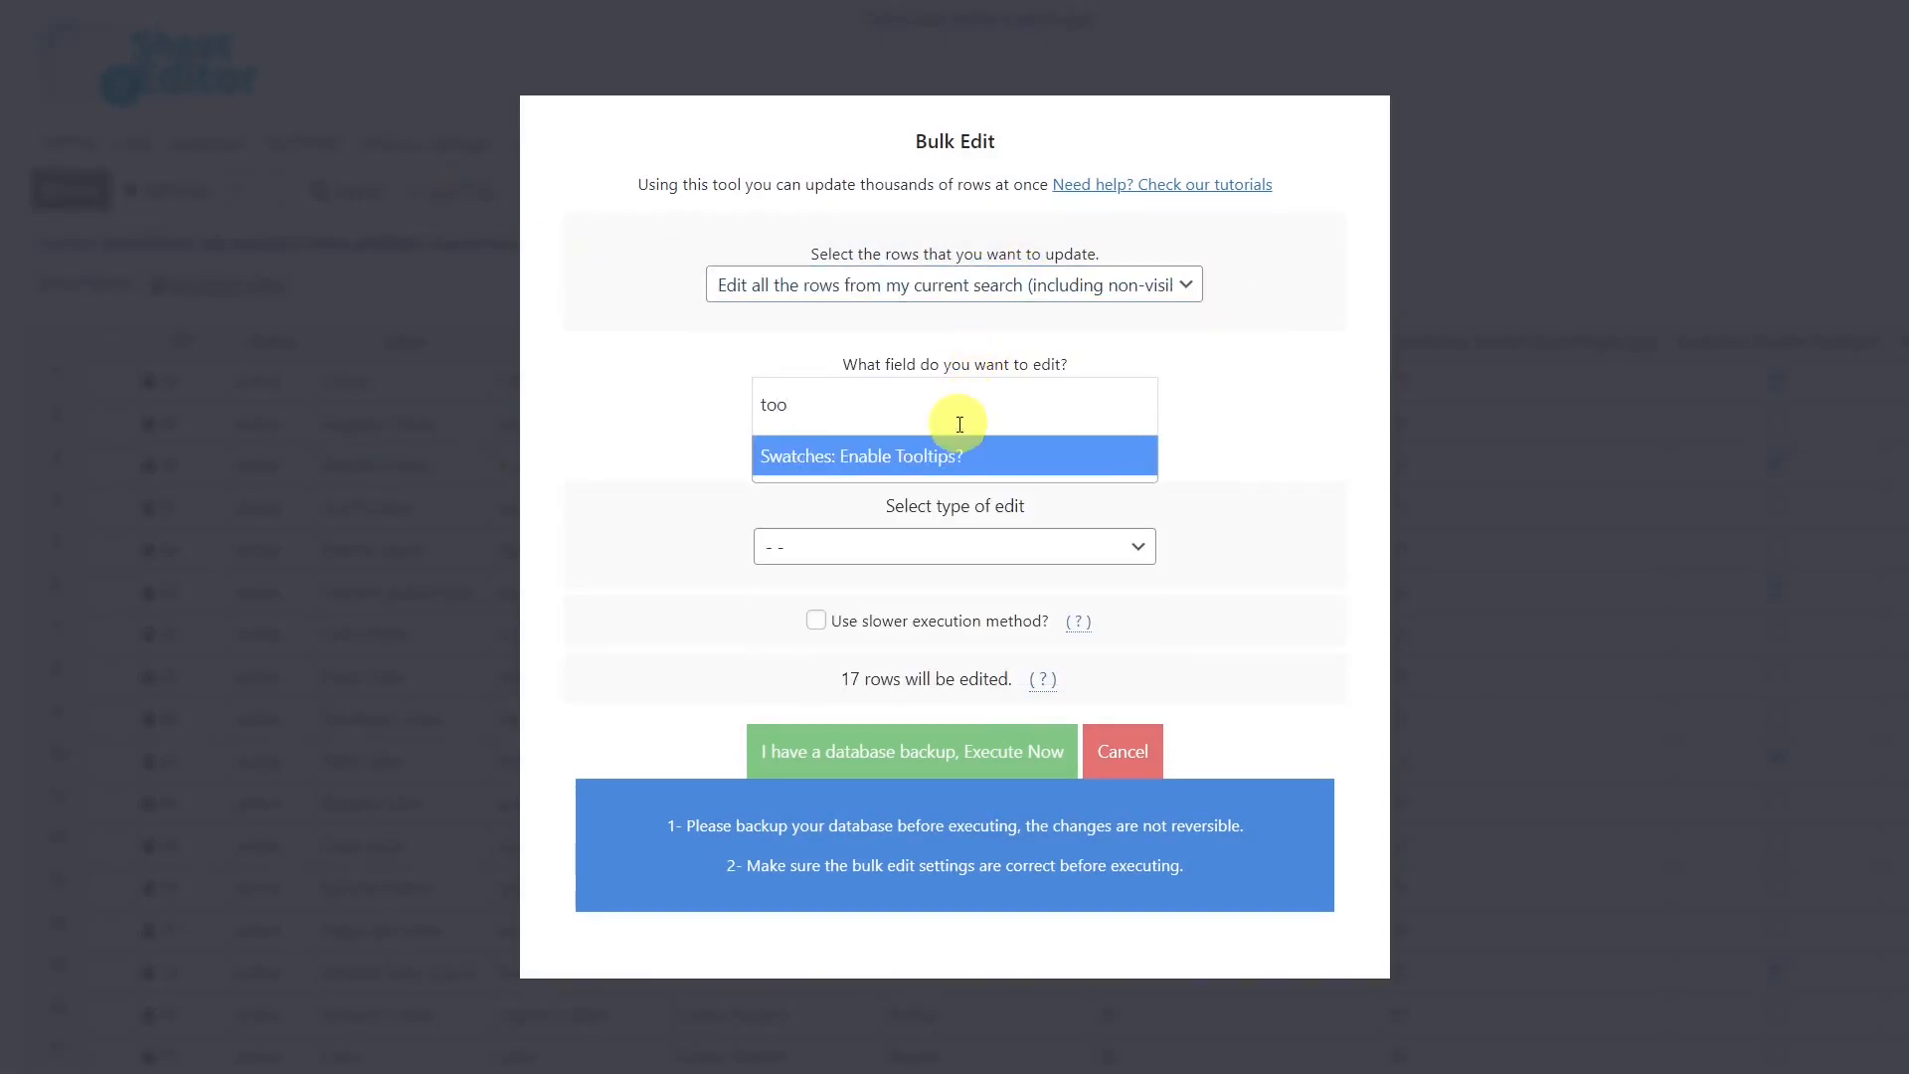
{"action": "left_click", "coordinate": [963, 460]}
Set the Enable Tooltips value to checked for all rows and execute the bulk edit.
{"action": "left_click", "coordinate": [915, 547]}
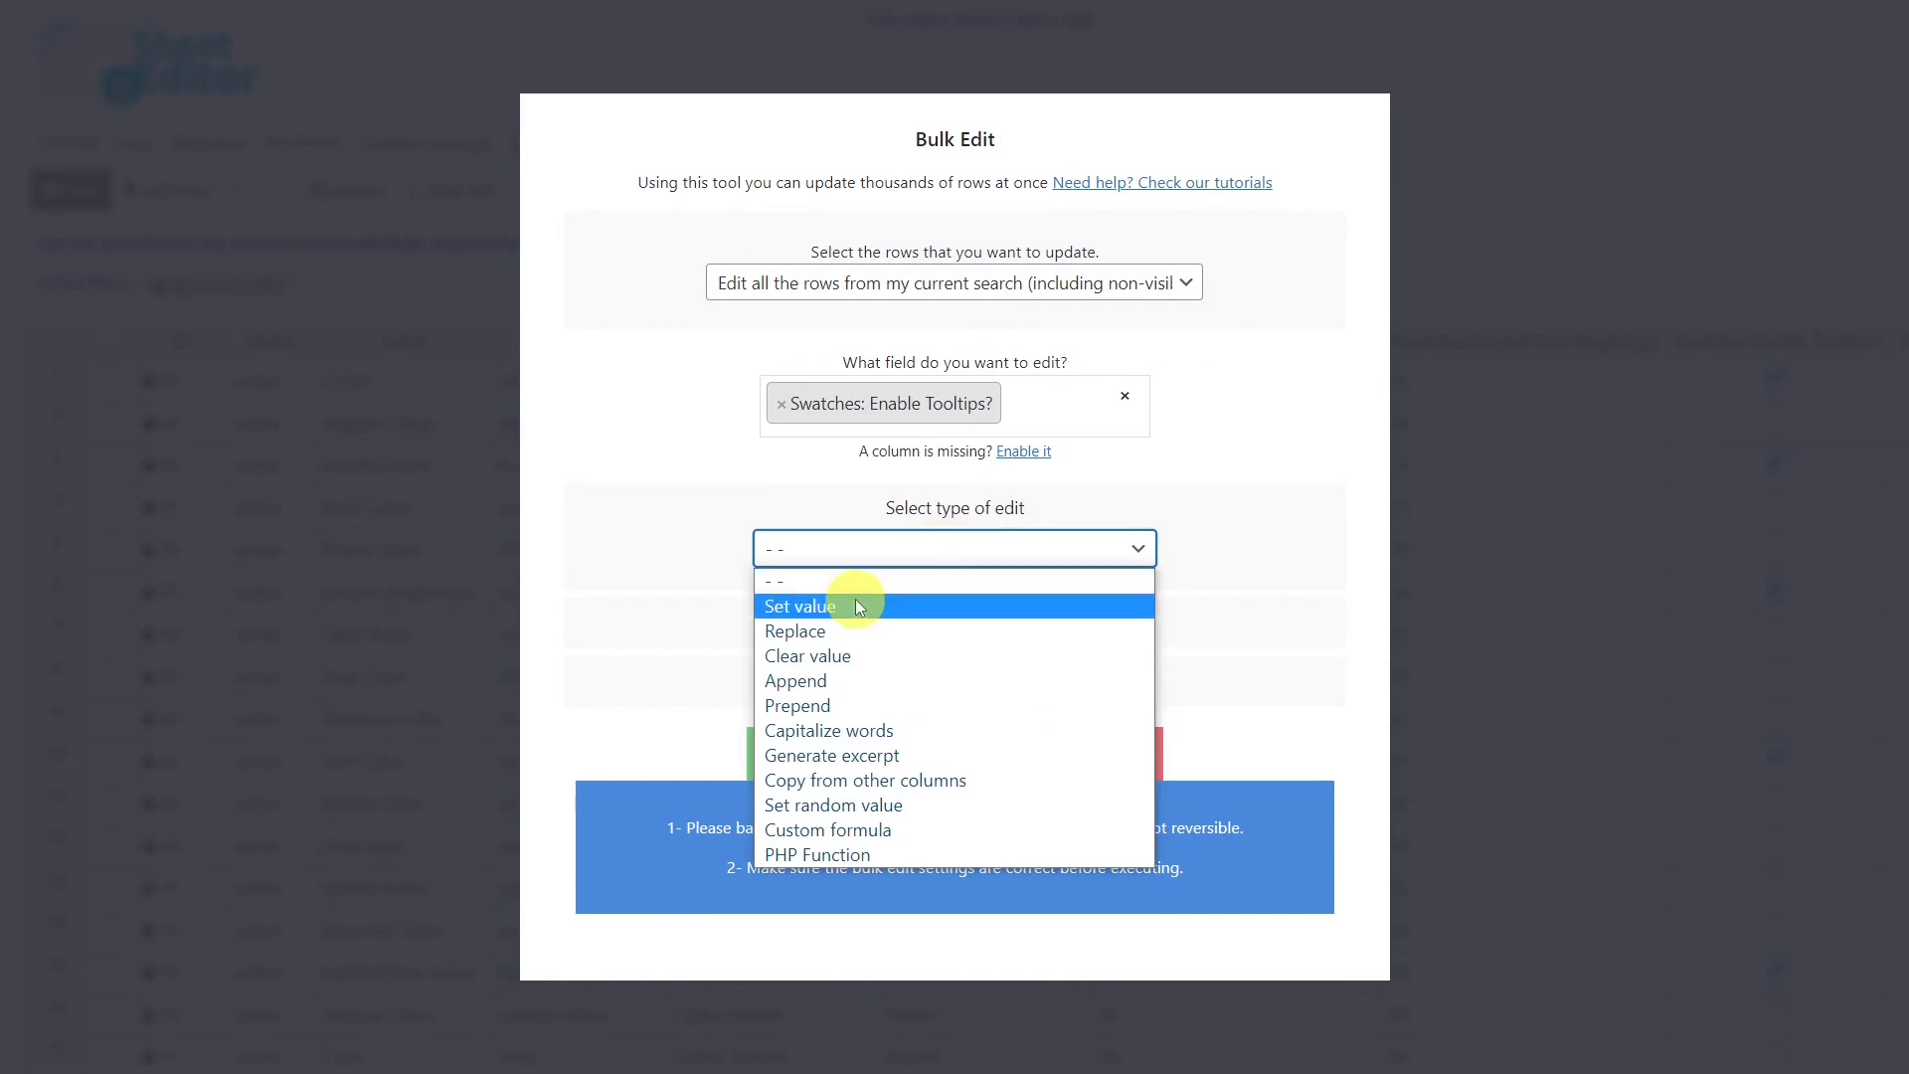
{"action": "left_click", "coordinate": [855, 600]}
{"action": "left_click", "coordinate": [955, 589]}
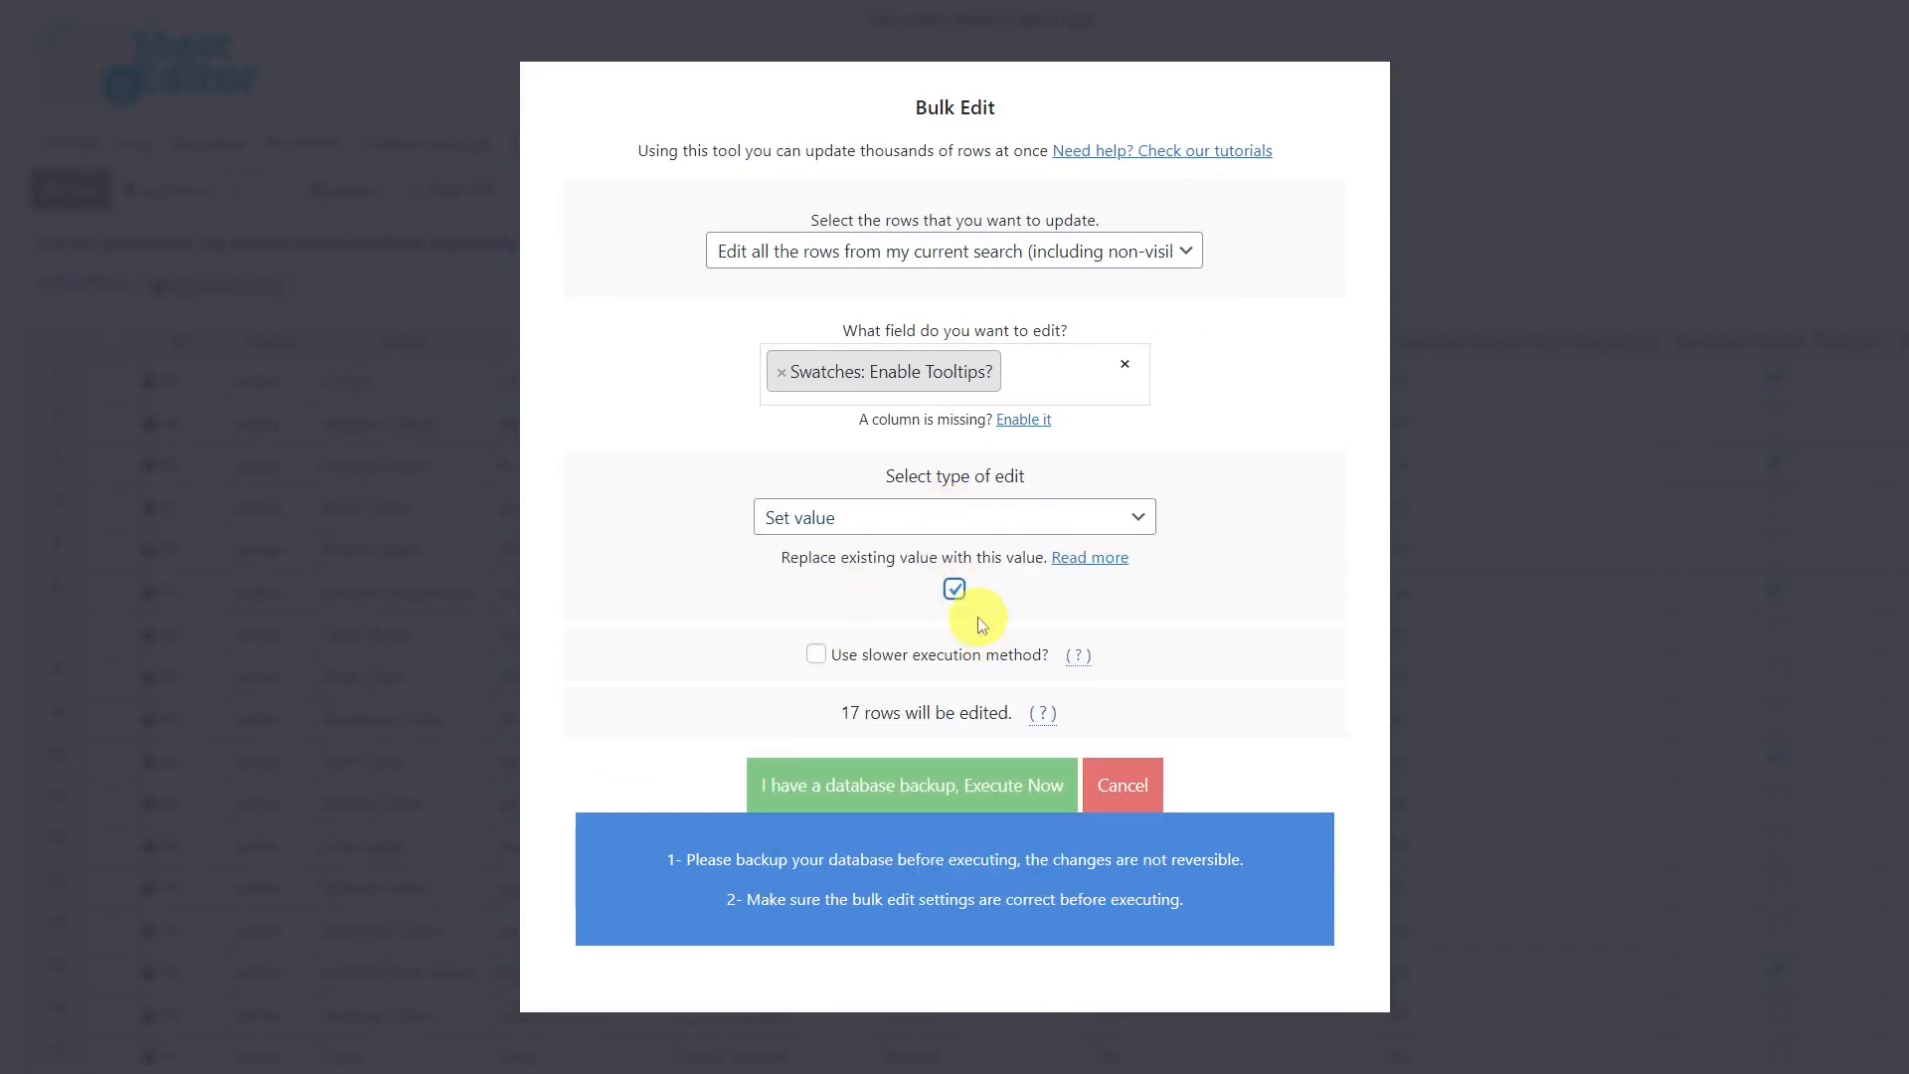
{"action": "left_click", "coordinate": [955, 591]}
{"action": "left_click", "coordinate": [954, 588]}
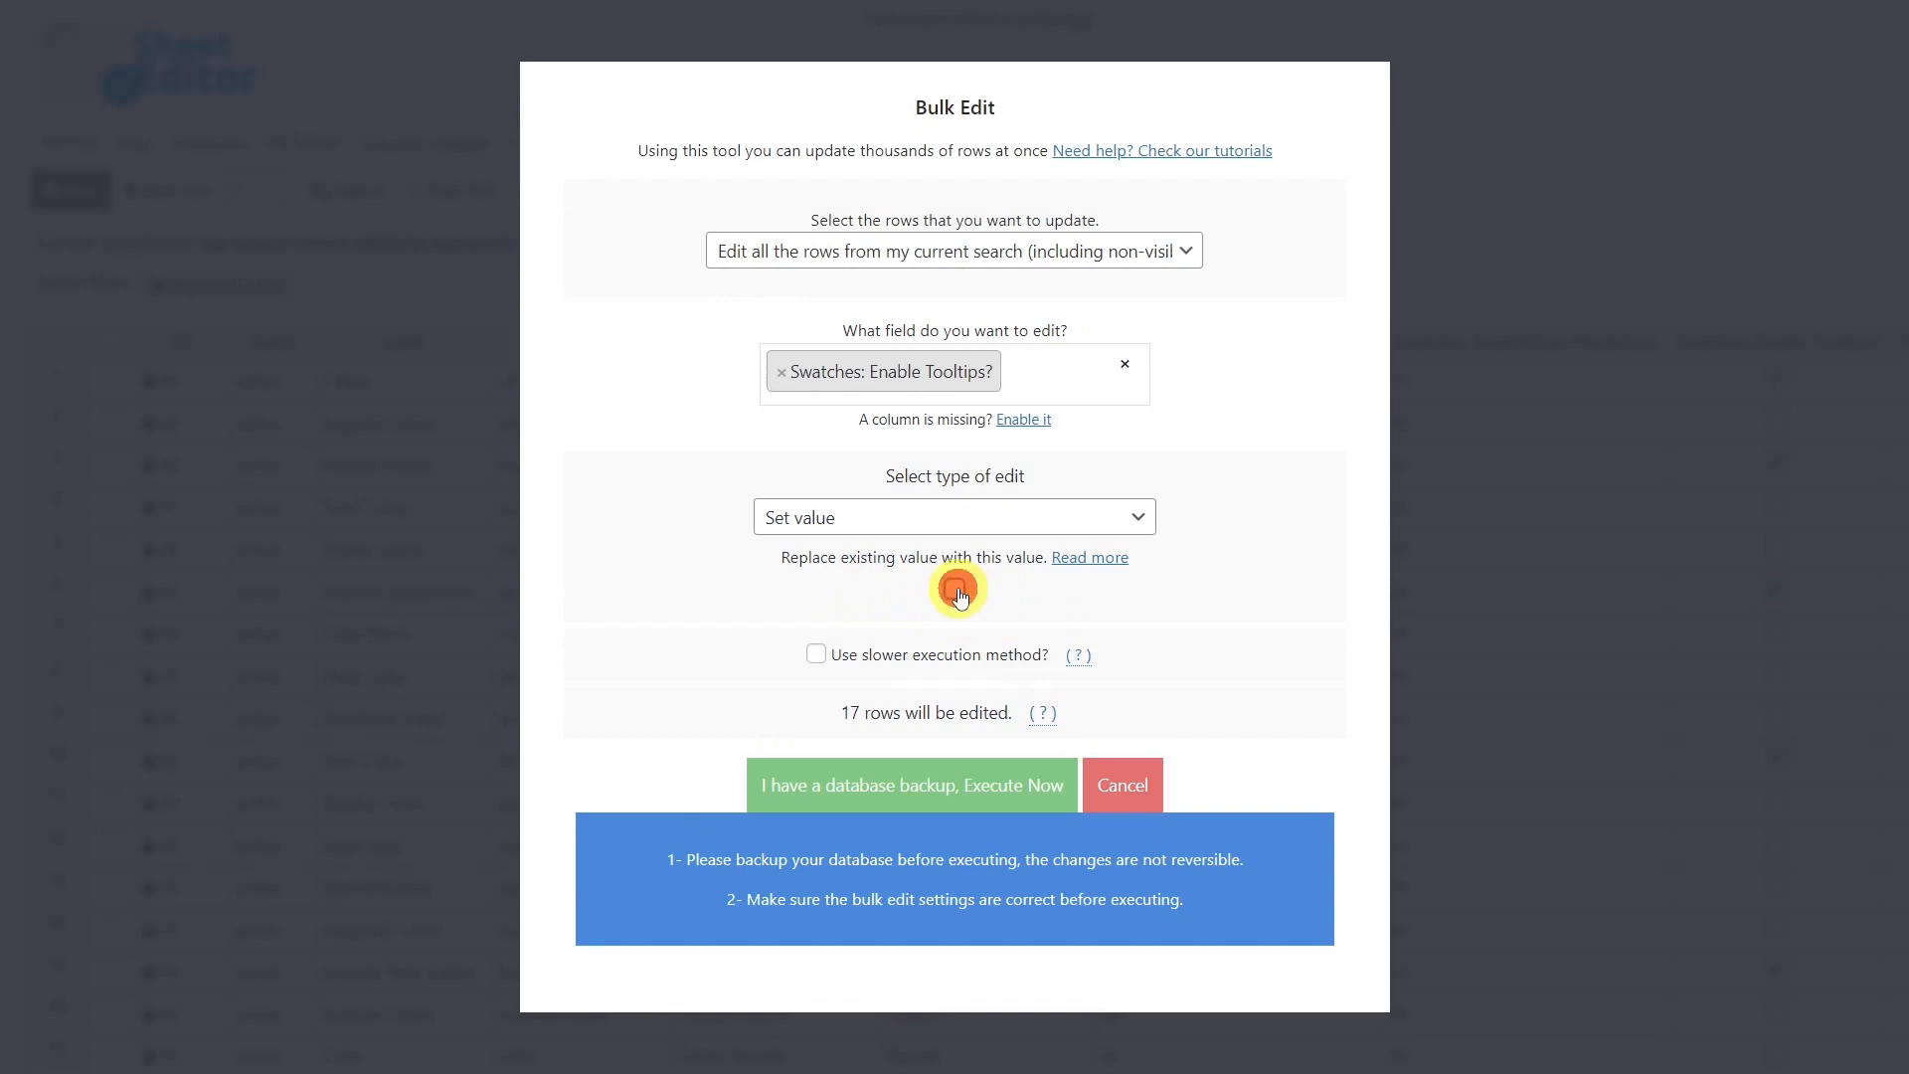
{"action": "left_click", "coordinate": [944, 793]}
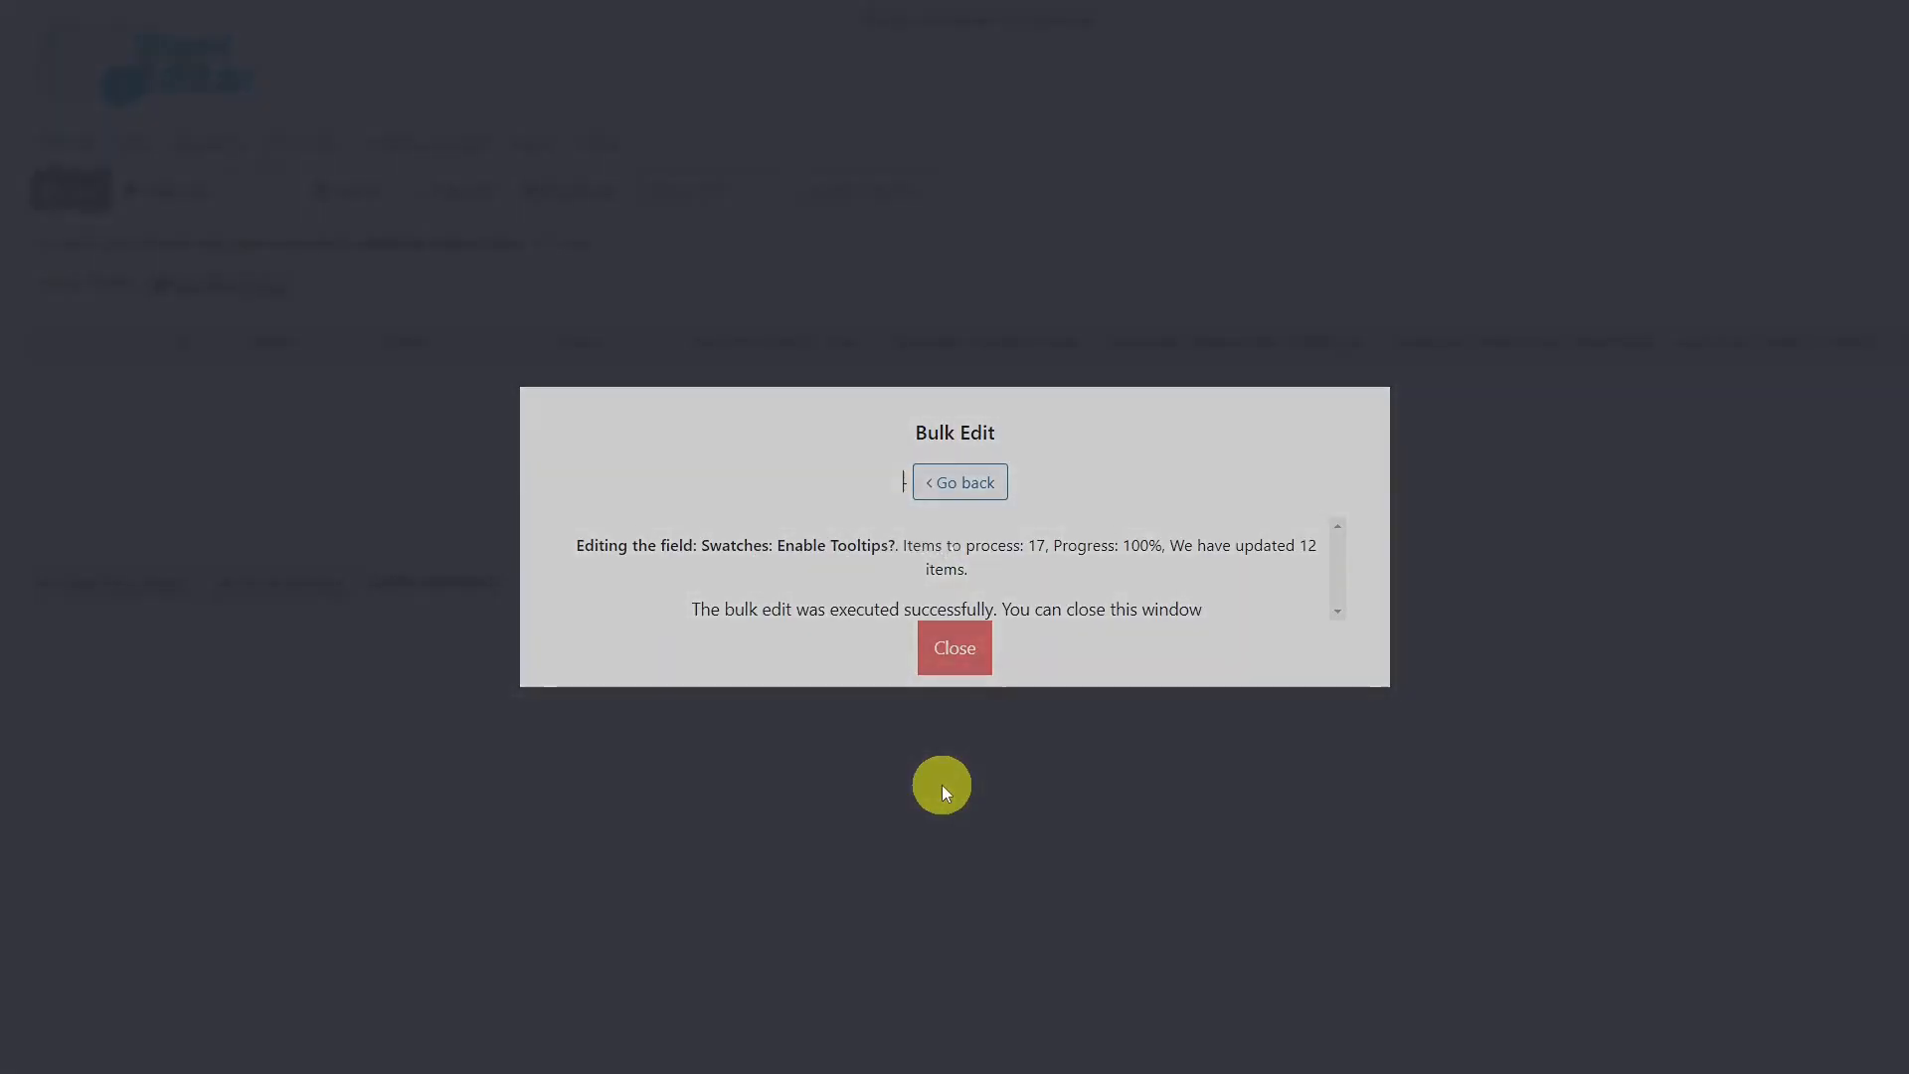
{"action": "left_click", "coordinate": [947, 648]}
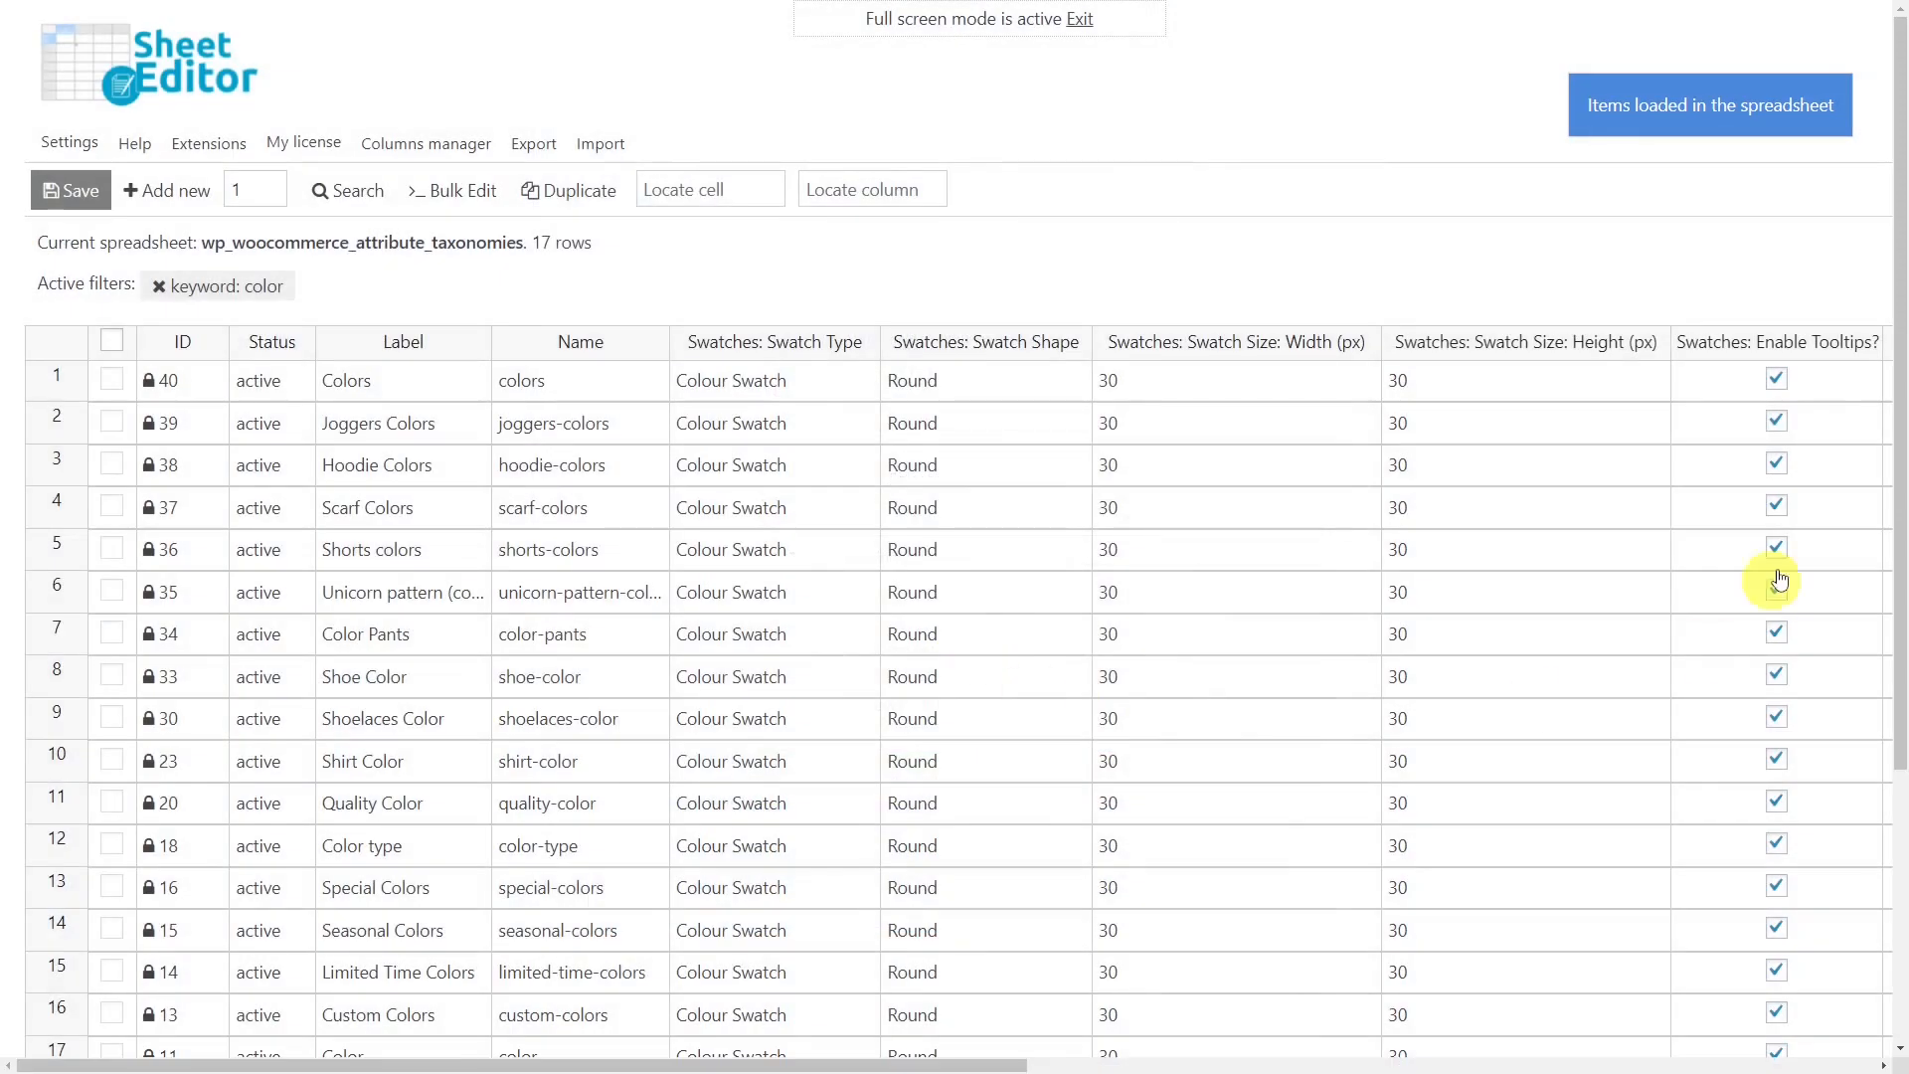